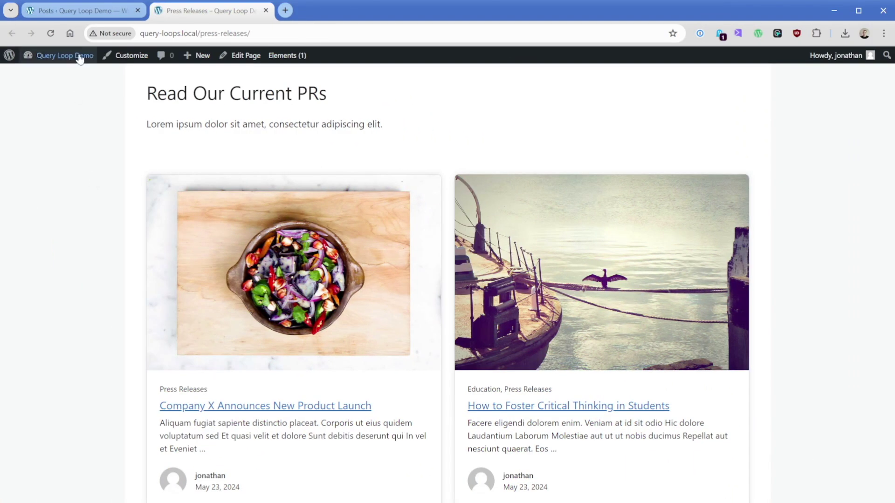
# - Move between the admin posts list and the Press Releases page tabs
pyautogui.click(86, 11)
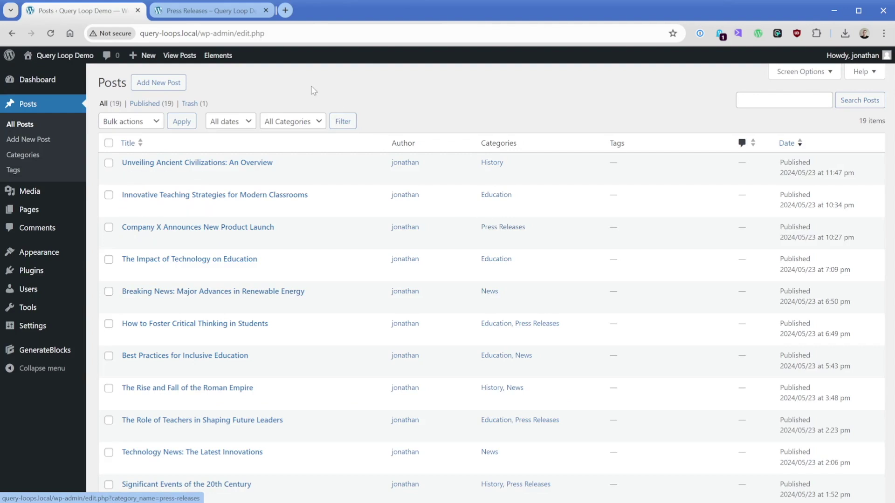
pyautogui.click(225, 12)
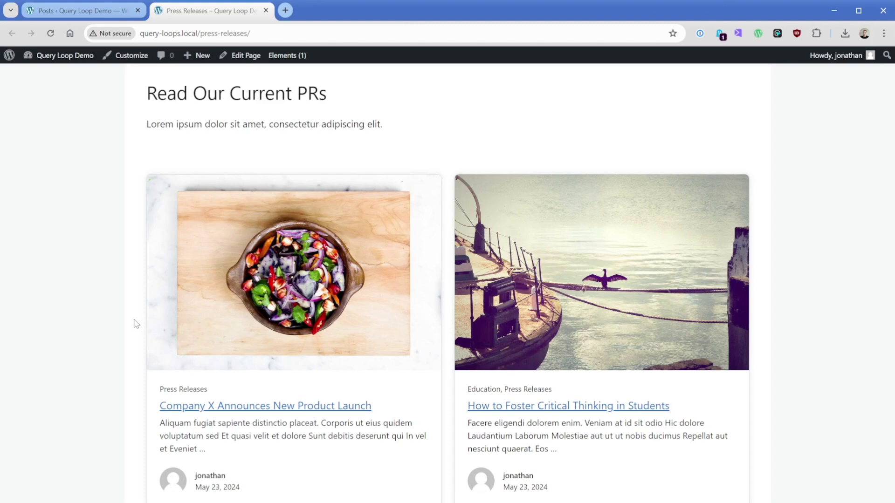
pyautogui.click(79, 11)
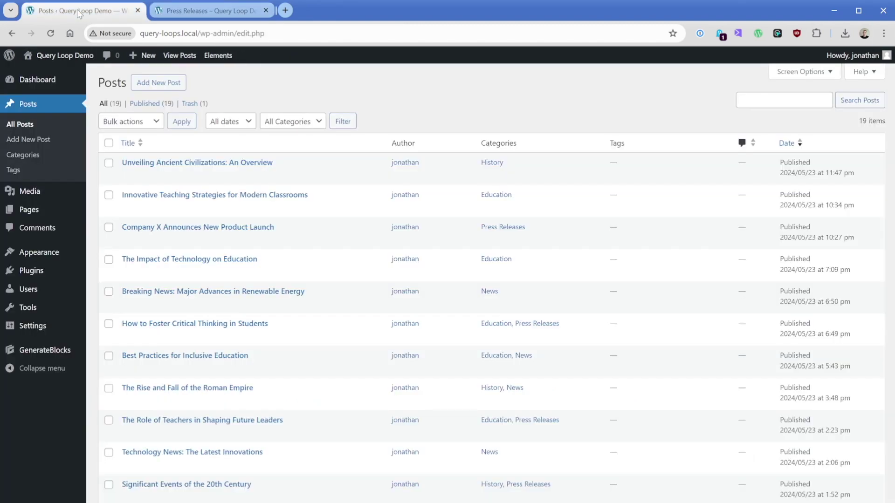
# - Create a new GeneratePress element of type Block from Appearance > Elements
pyautogui.moveTo(45, 254)
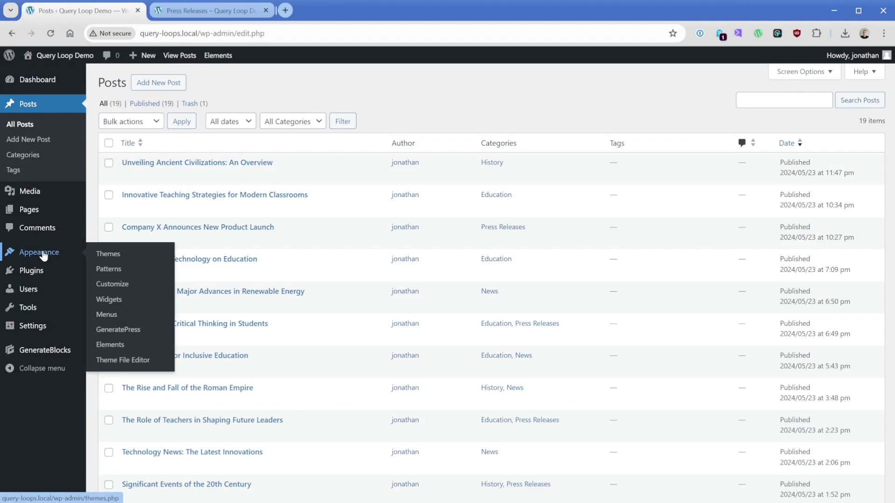
pyautogui.click(112, 348)
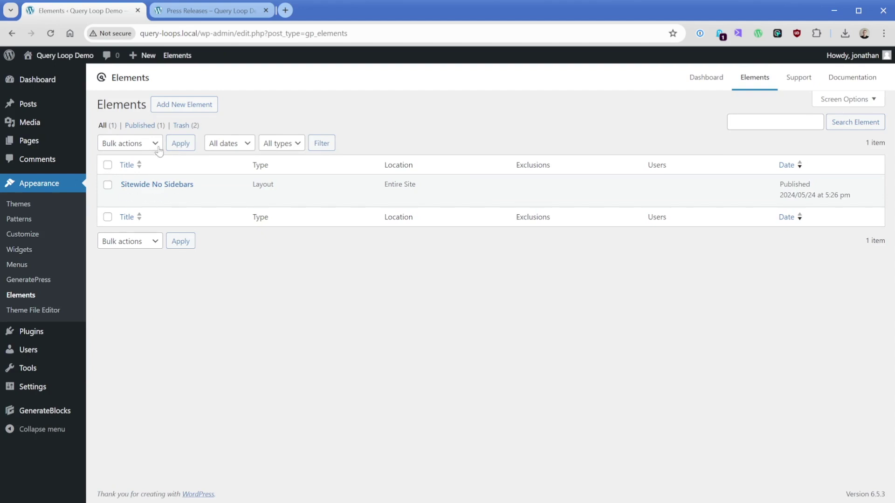
pyautogui.click(176, 104)
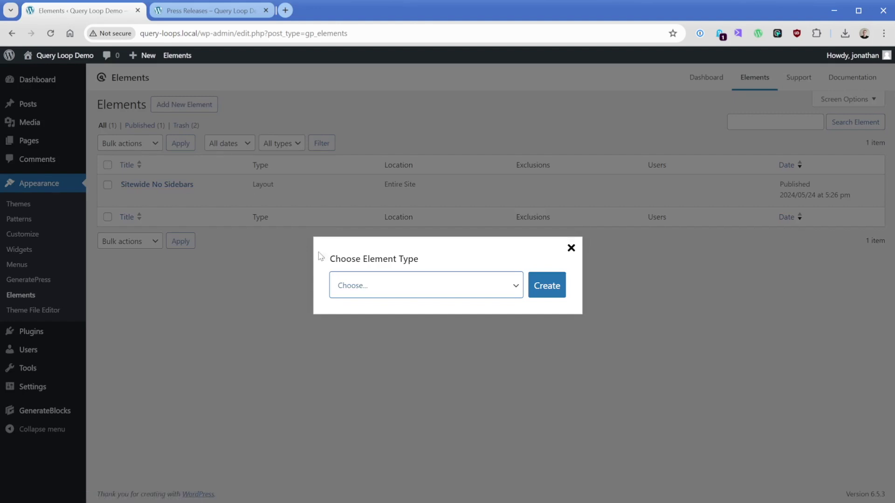
pyautogui.click(378, 292)
pyautogui.click(382, 316)
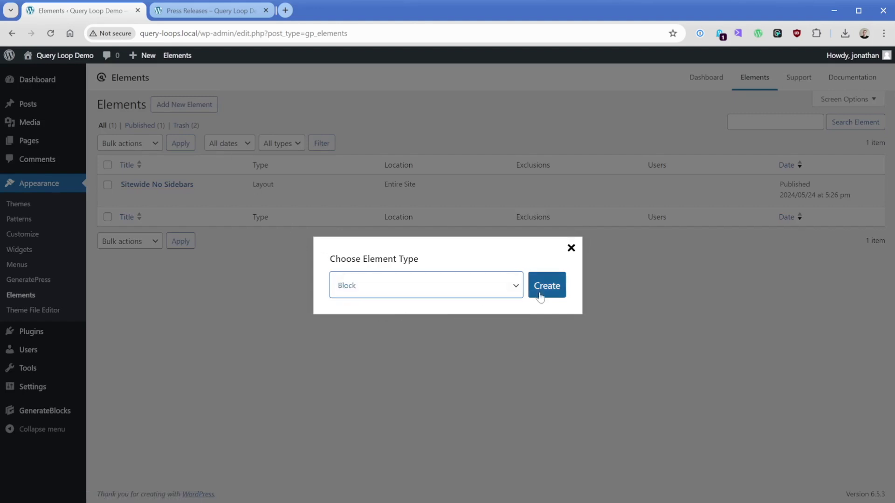
pyautogui.click(541, 292)
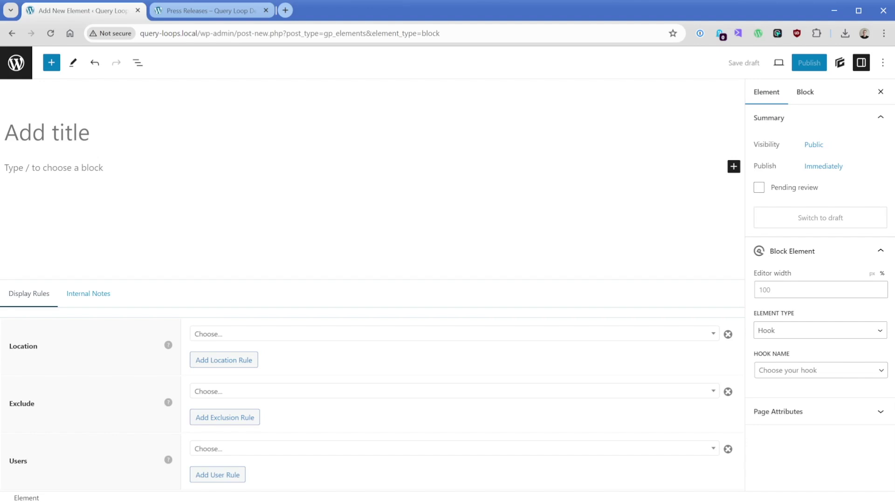
# - Title the element 'Archive Template' and add a Container holding an inner Container
pyautogui.write('Arch')
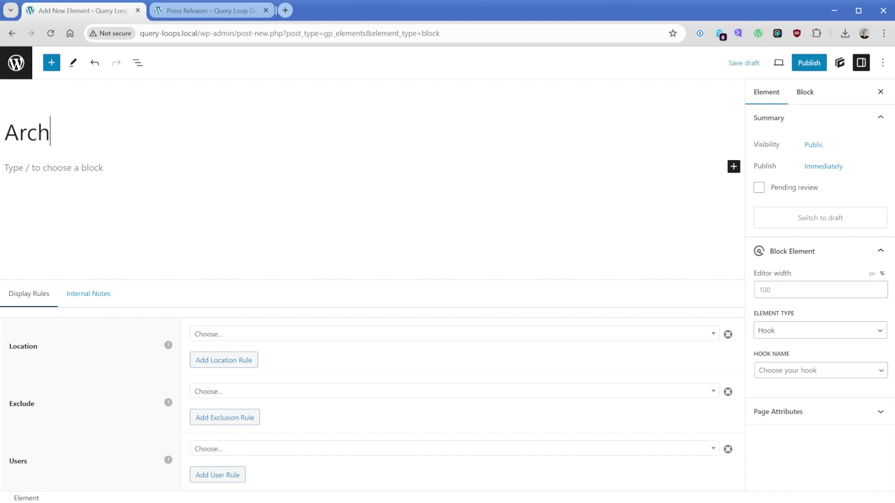
pyautogui.write('ive Template')
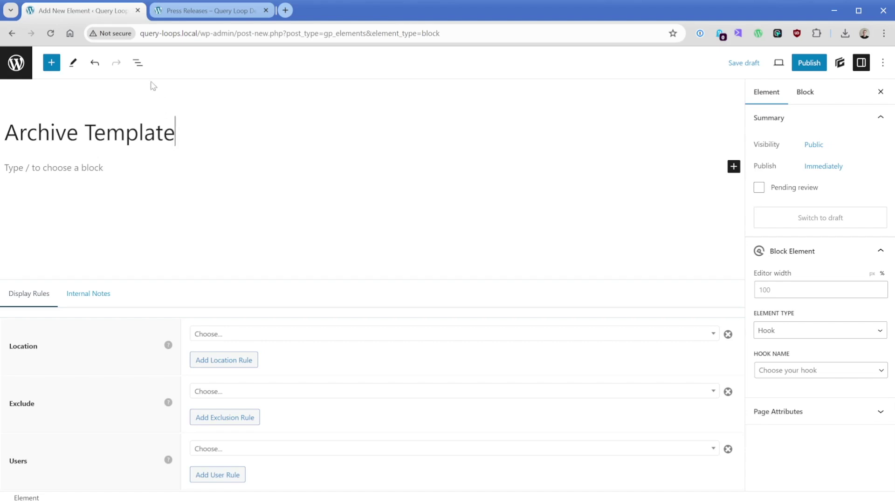
pyautogui.click(138, 63)
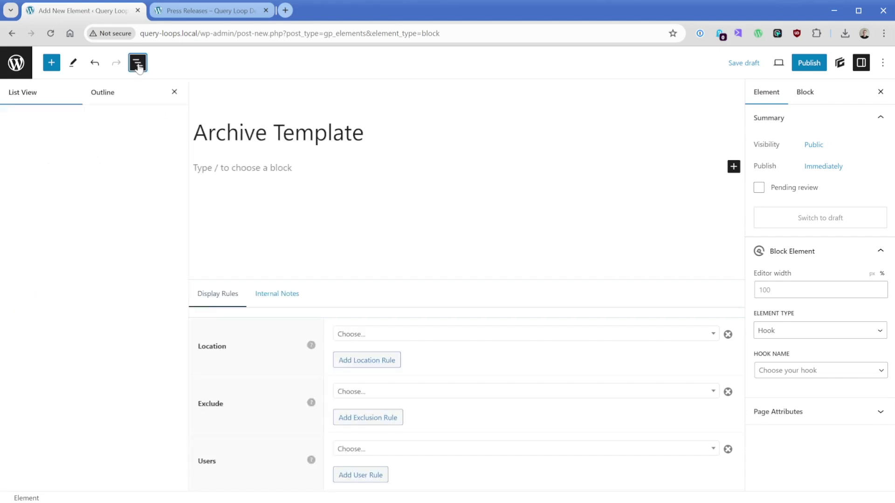
pyautogui.press('Return')
pyautogui.write('/cont')
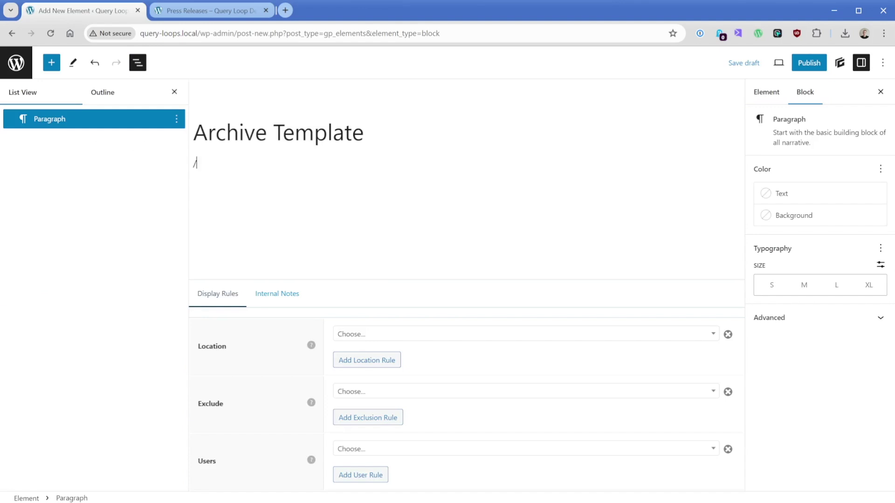
pyautogui.click(242, 188)
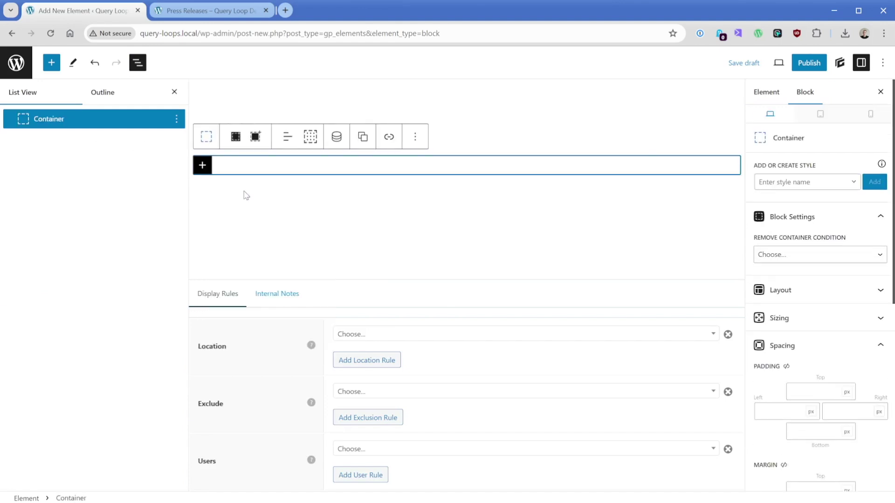
pyautogui.click(236, 137)
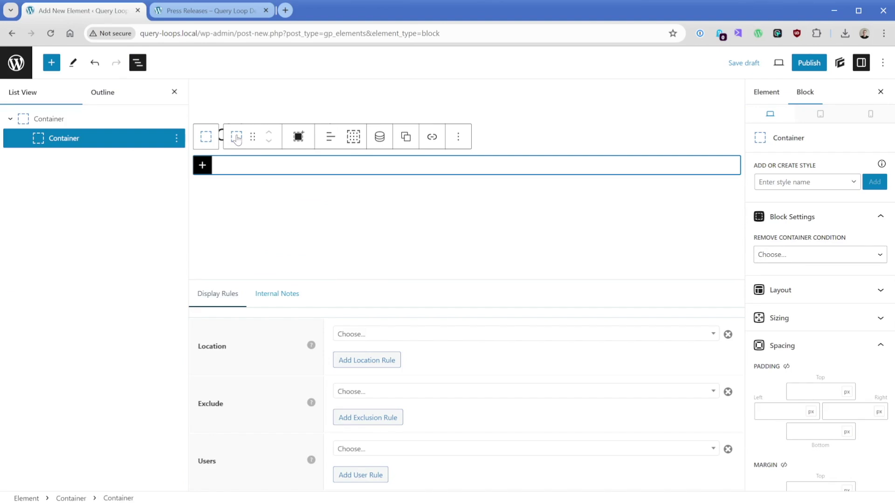
pyautogui.click(206, 13)
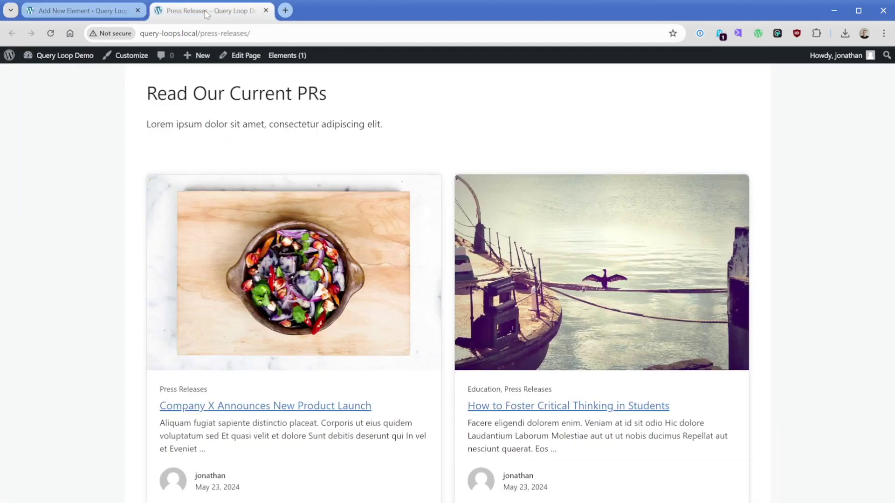
# - Copy the post-grid Query Loop from the Press Releases page editor
pyautogui.click(246, 56)
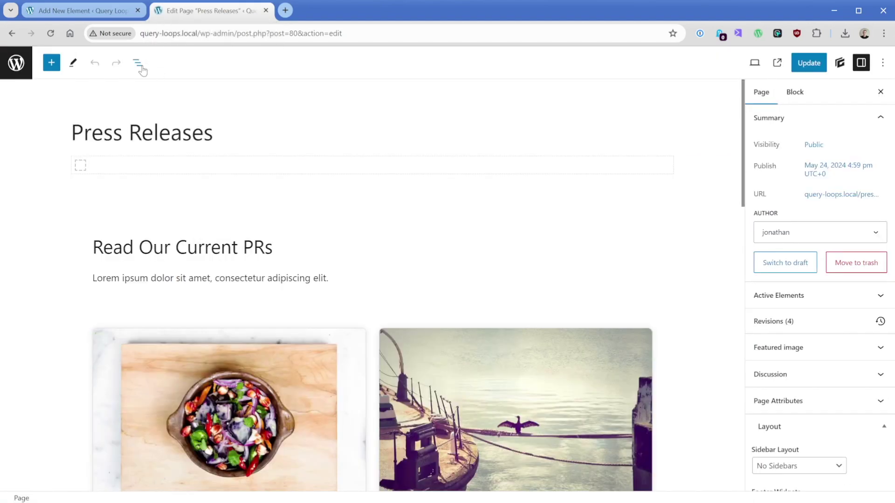
pyautogui.click(138, 63)
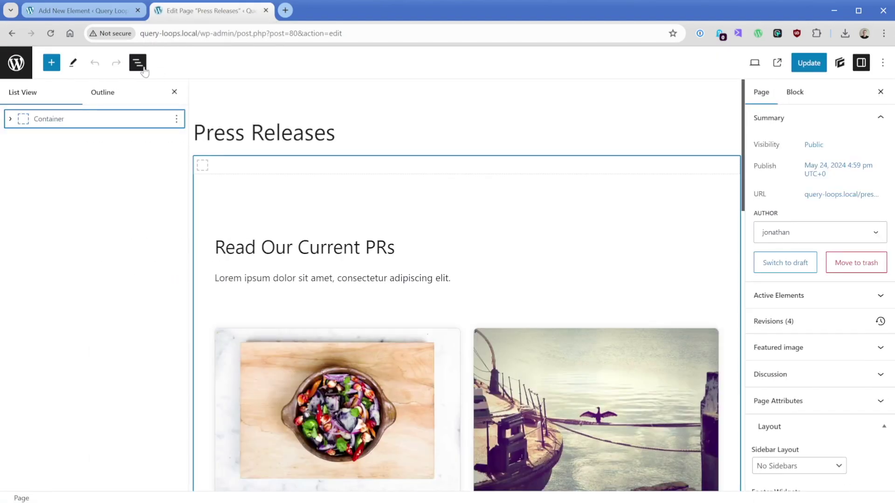
pyautogui.scroll(-2, 440, 259)
pyautogui.click(468, 247)
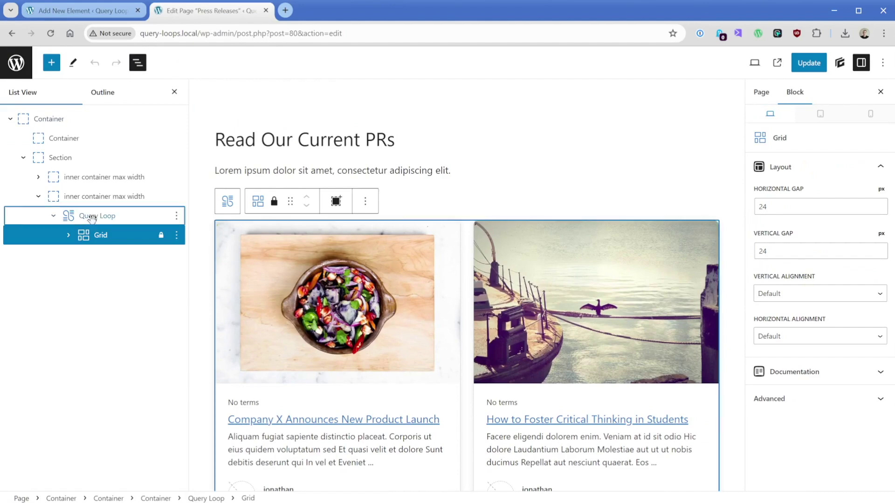
pyautogui.click(124, 213)
pyautogui.hotkey('ctrl', 'c')
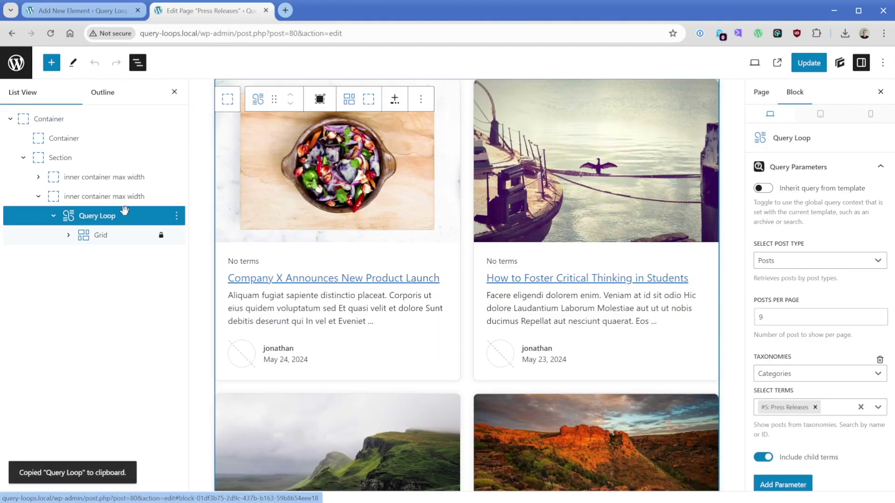
# - Paste the Query Loop into the Archive Template's inner Container
pyautogui.click(90, 17)
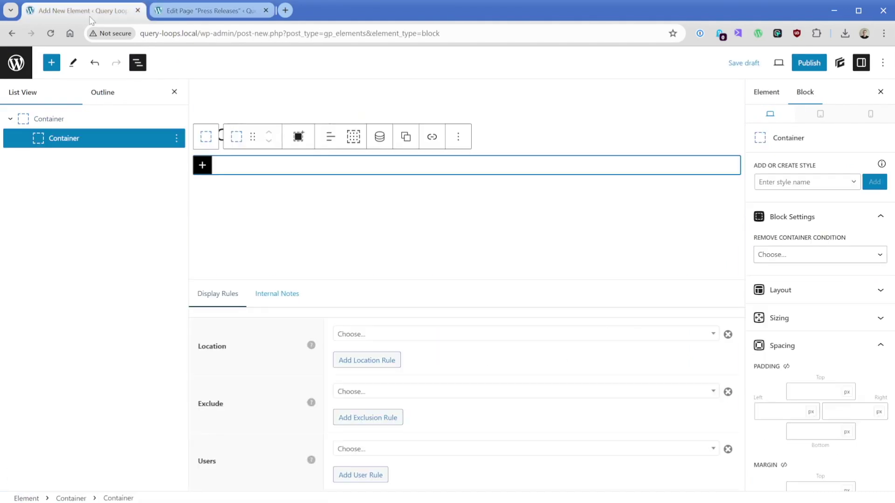
pyautogui.click(202, 165)
pyautogui.click(288, 240)
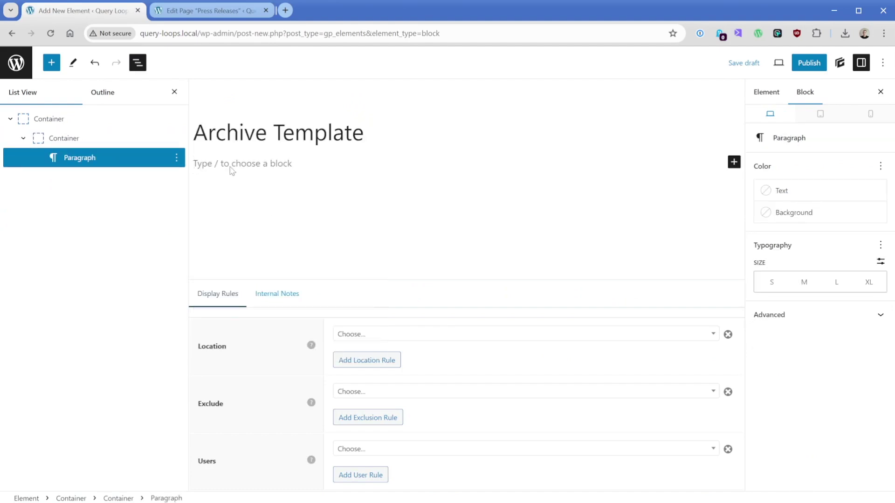
pyautogui.hotkey('ctrl', 'v')
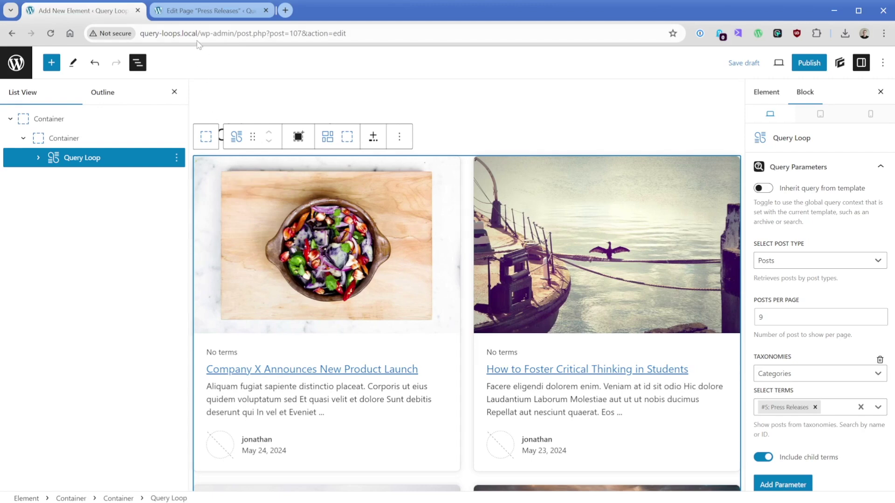
pyautogui.click(201, 10)
pyautogui.click(16, 63)
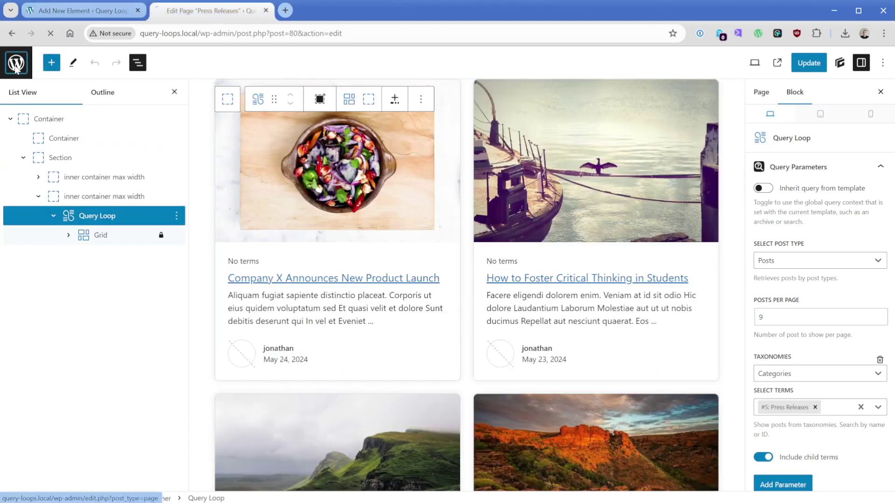
# - View the Education category archive from the post Categories admin page
pyautogui.moveTo(30, 108)
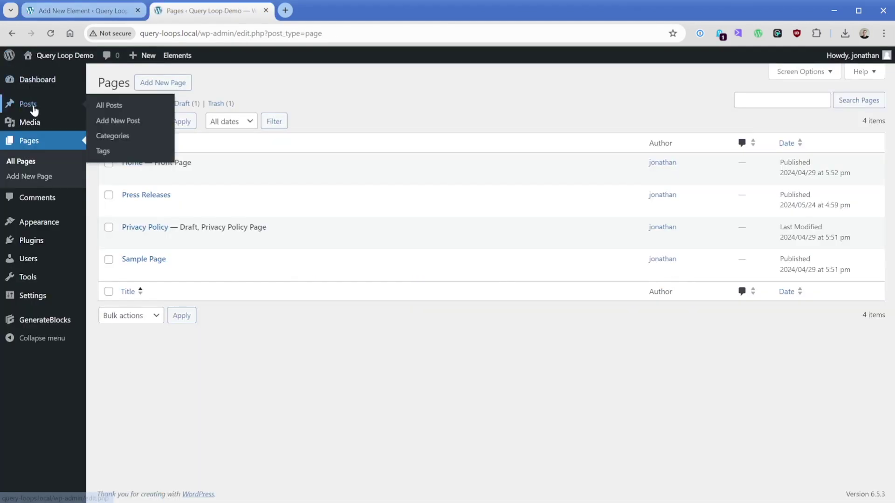
pyautogui.click(114, 137)
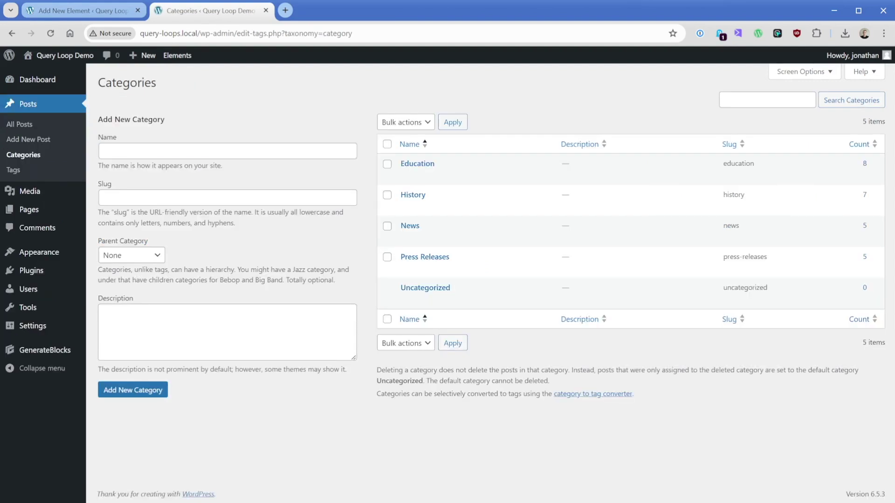
pyautogui.moveTo(444, 173)
pyautogui.keyDown('ctrl'); pyautogui.click(487, 181); pyautogui.keyUp('ctrl')
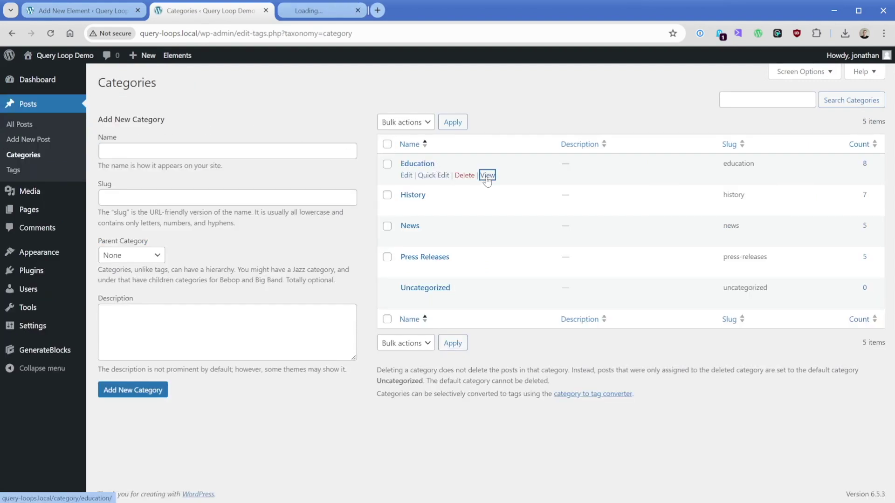
pyautogui.hotkey('ctrl', 'Tab')
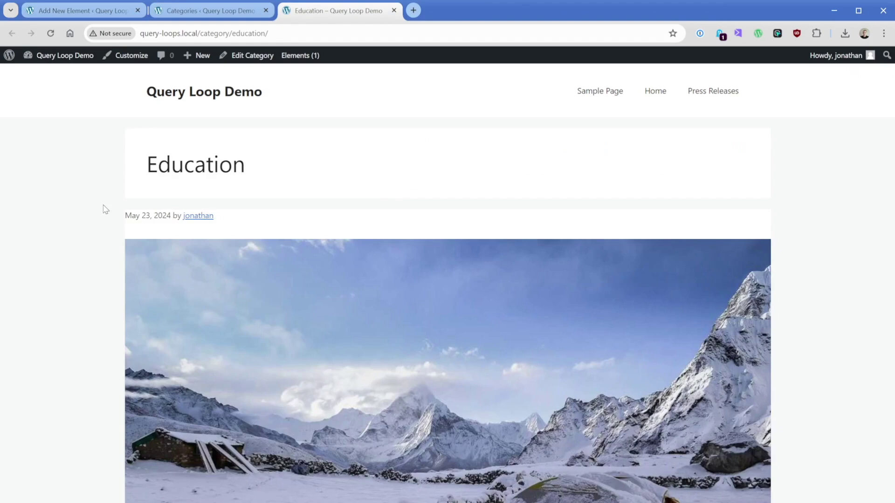
pyautogui.scroll(-15, 105, 209)
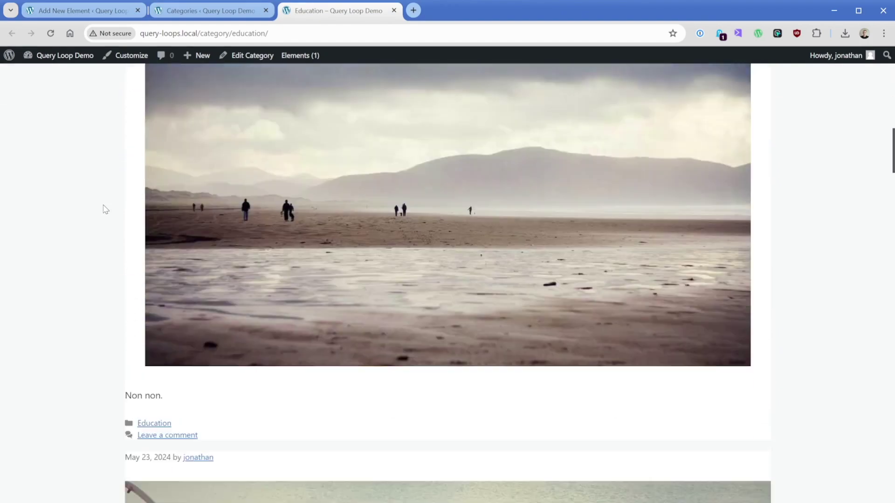
pyautogui.scroll(-3, 89, 260)
pyautogui.scroll(20, 104, 136)
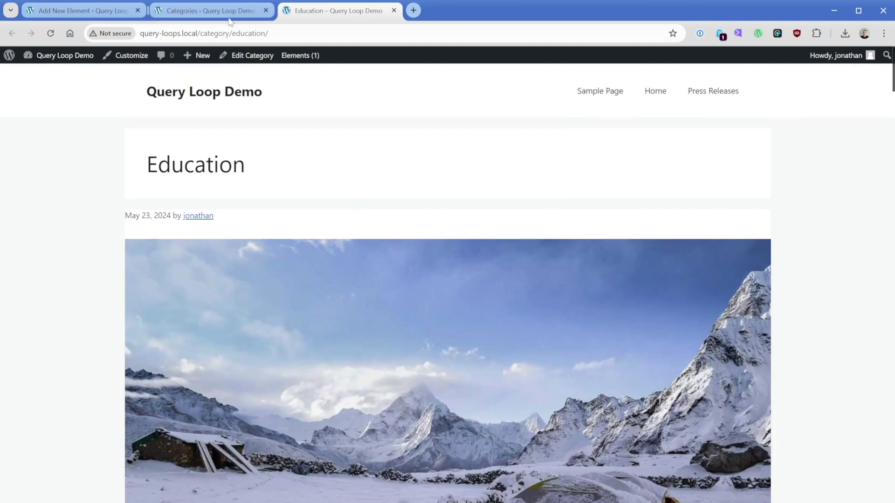
# - Open the History category archive in its own browser tab
pyautogui.click(229, 18)
pyautogui.middleClick(487, 206)
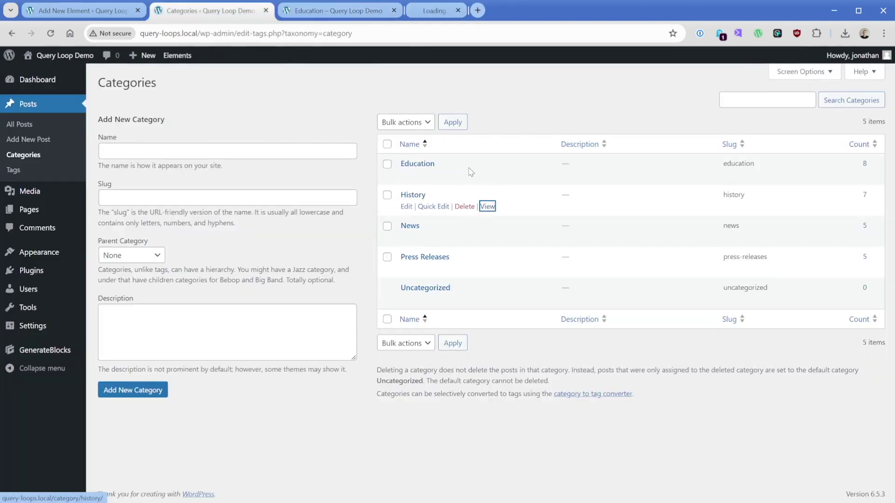
pyautogui.click(438, 14)
# - Delete the Query Loop's Taxonomies parameter and turn on 'Inherit query from template'
pyautogui.click(101, 14)
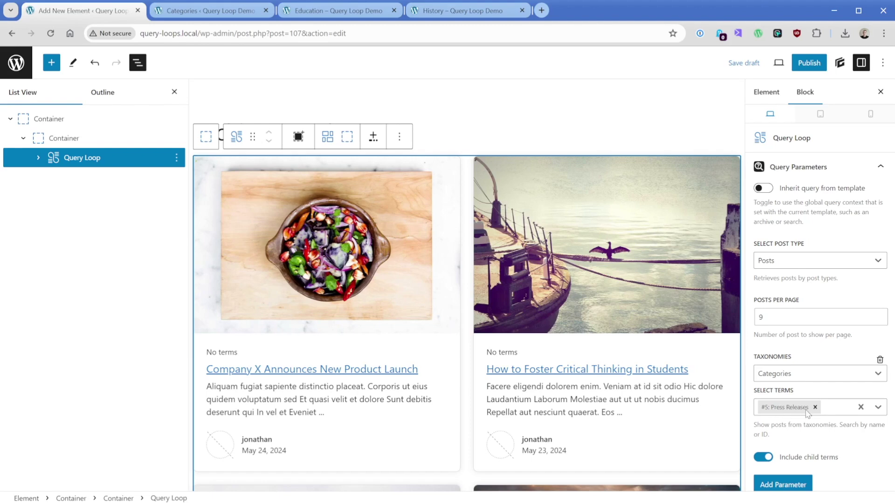
pyautogui.click(880, 360)
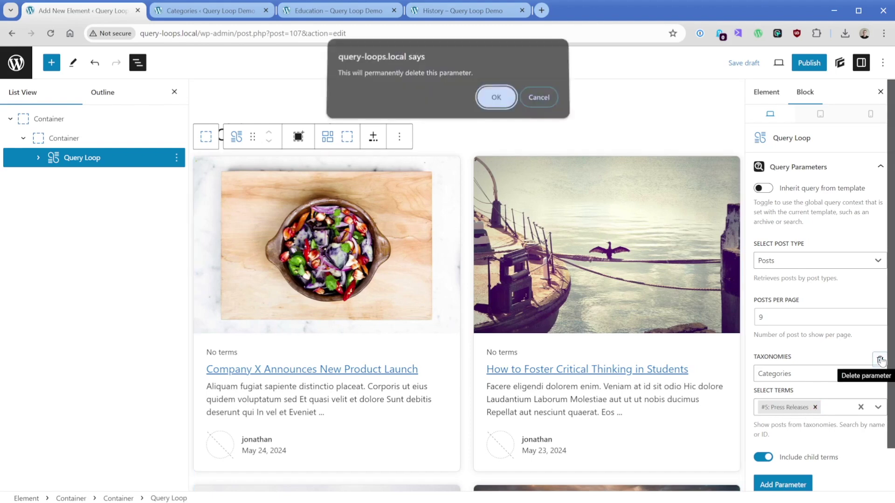
pyautogui.press('Return')
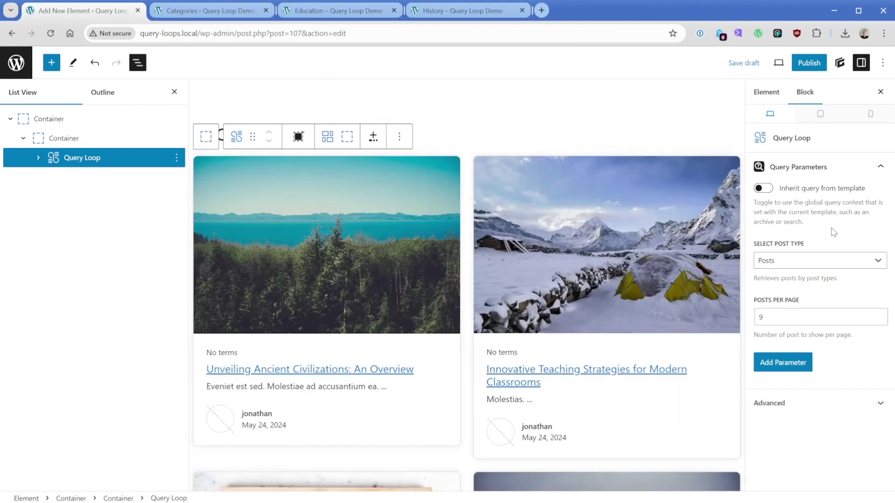
pyautogui.click(766, 189)
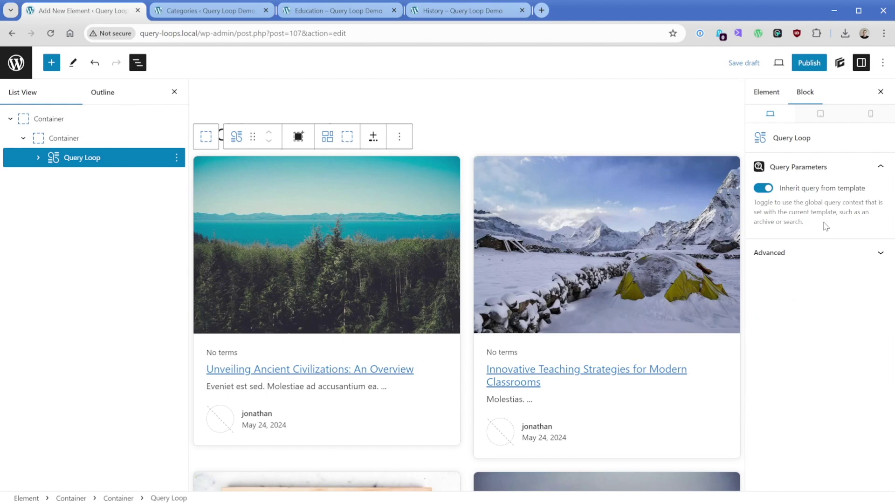
pyautogui.scroll(-10, 469, 321)
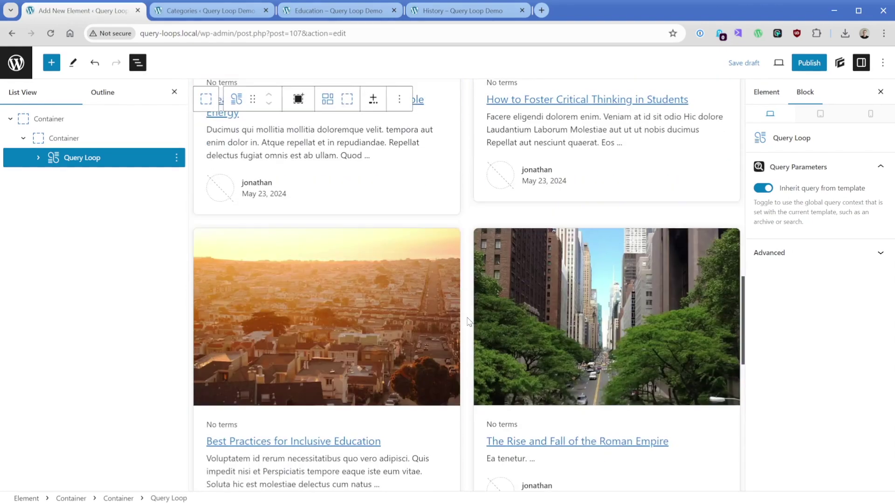
pyautogui.scroll(-10, 468, 321)
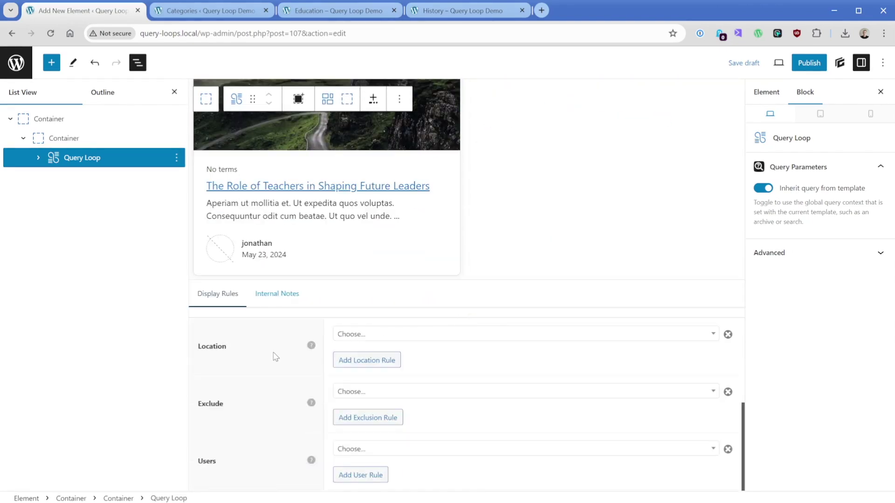
# - Set the element's Location display rule to All Archives and bring up its Element Type choices
pyautogui.click(389, 336)
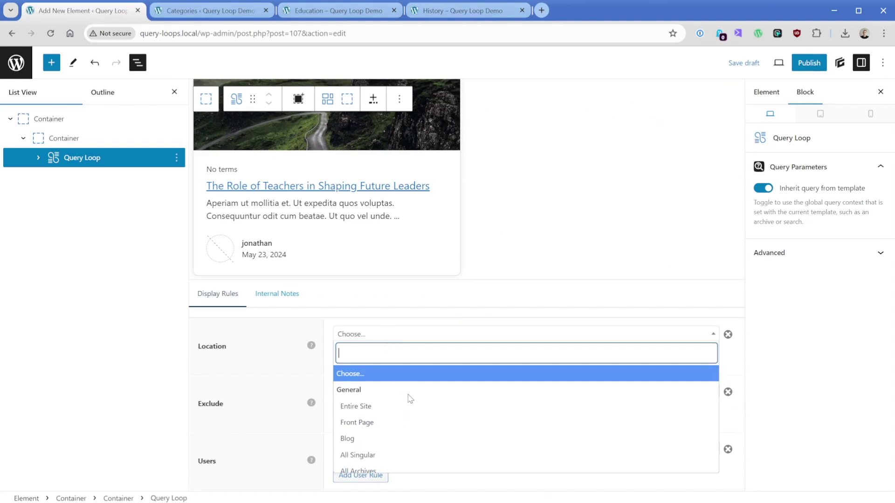
pyautogui.scroll(-1, 409, 398)
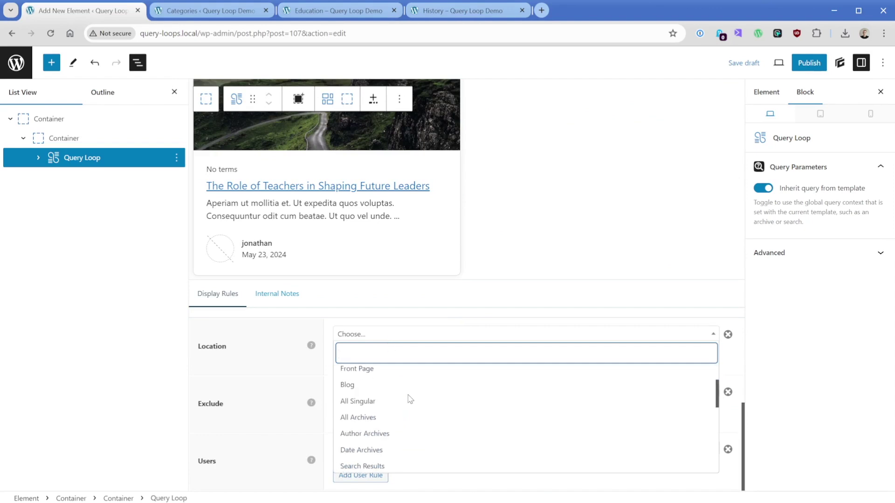
pyautogui.click(381, 419)
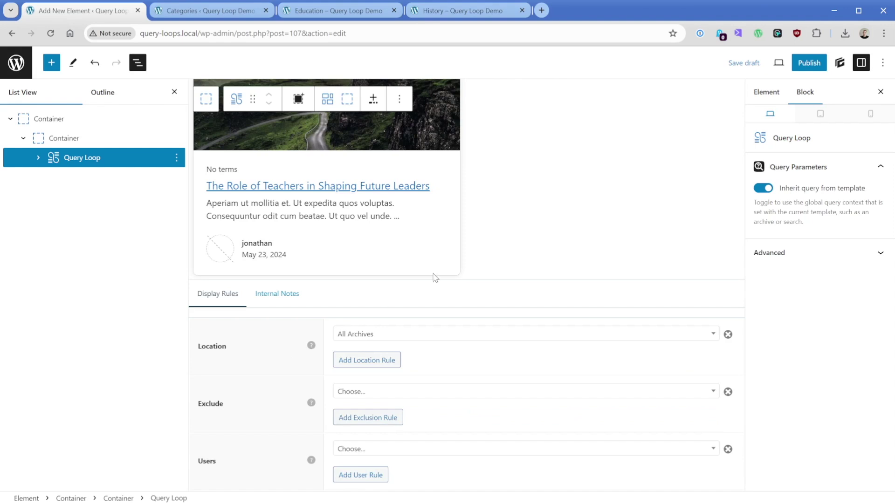
pyautogui.click(767, 93)
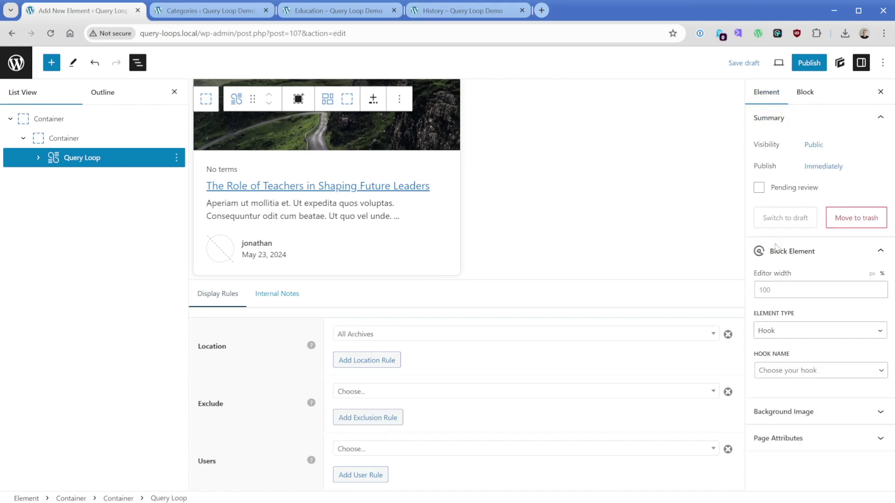
pyautogui.click(789, 332)
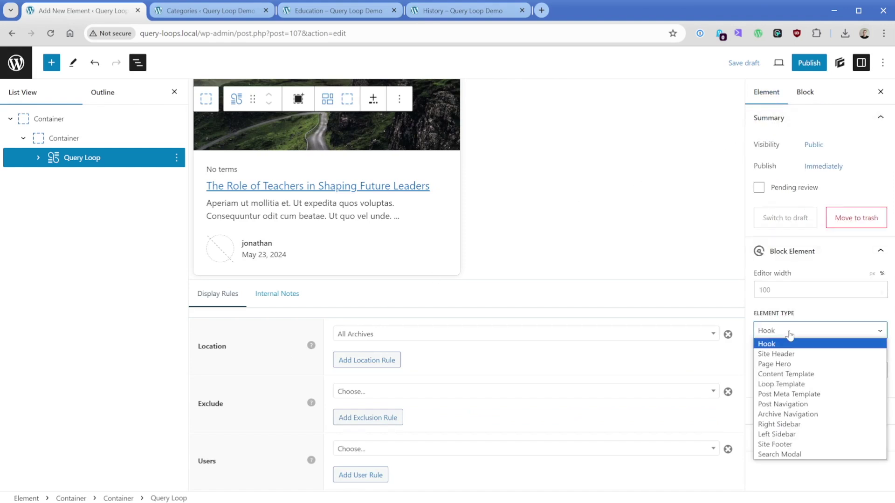
# - Change the element type to Loop Template and publish the element
pyautogui.click(822, 385)
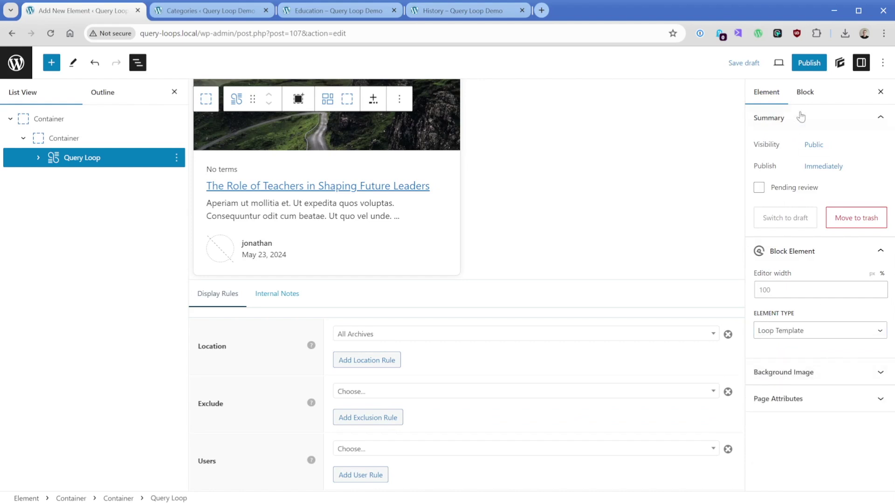
pyautogui.click(809, 63)
pyautogui.click(795, 63)
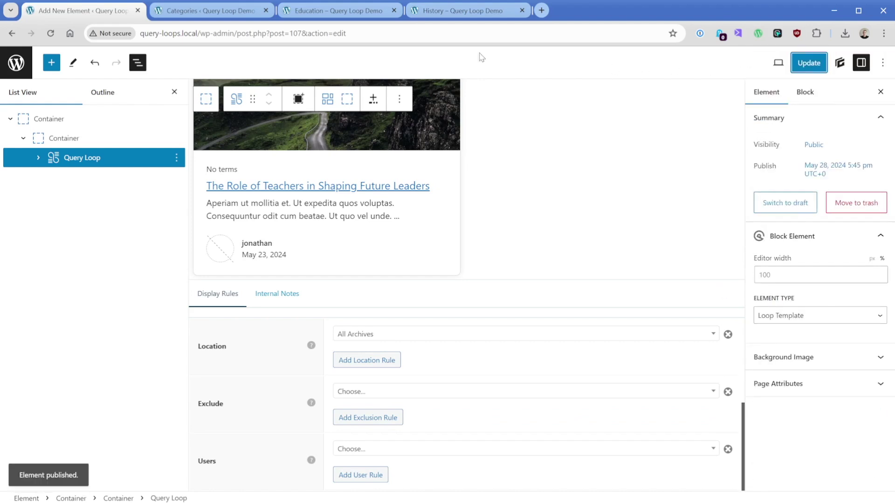
pyautogui.scroll(10, 619, 395)
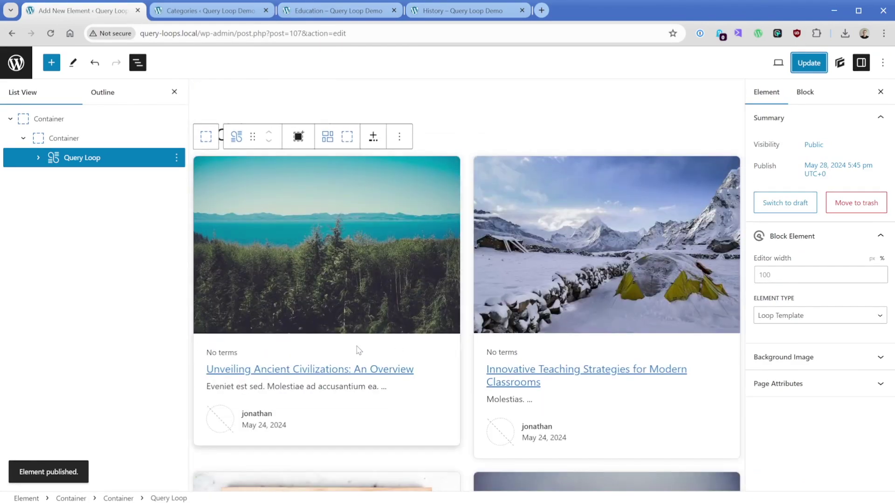
pyautogui.scroll(-4, 390, 356)
pyautogui.scroll(4, 464, 343)
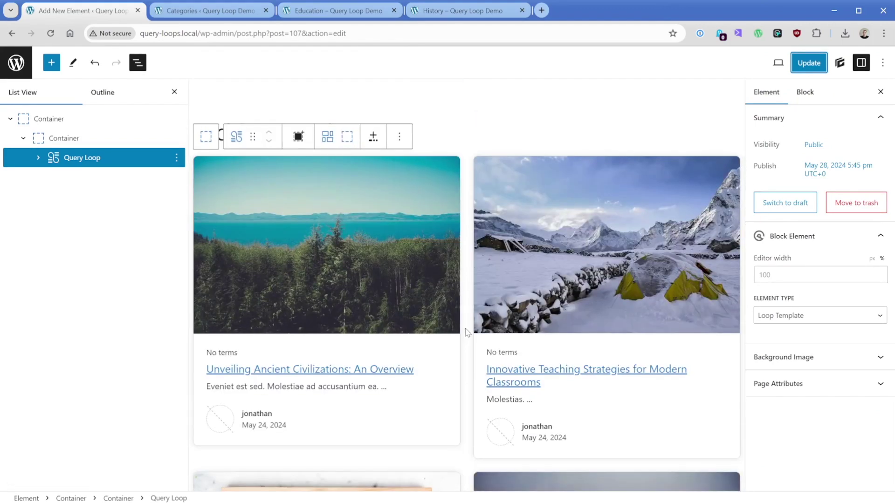
# - Reload the Education and History archives to check the two-column cards, then return to the editor
pyautogui.click(326, 14)
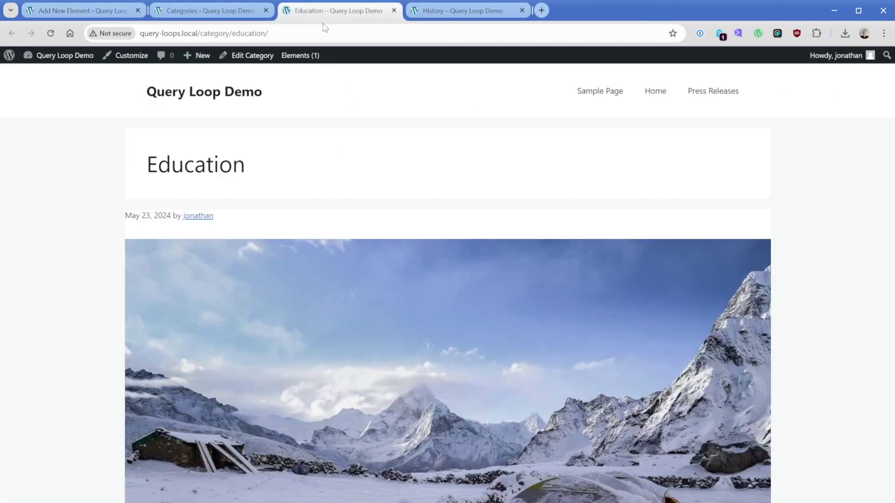
pyautogui.press('F5')
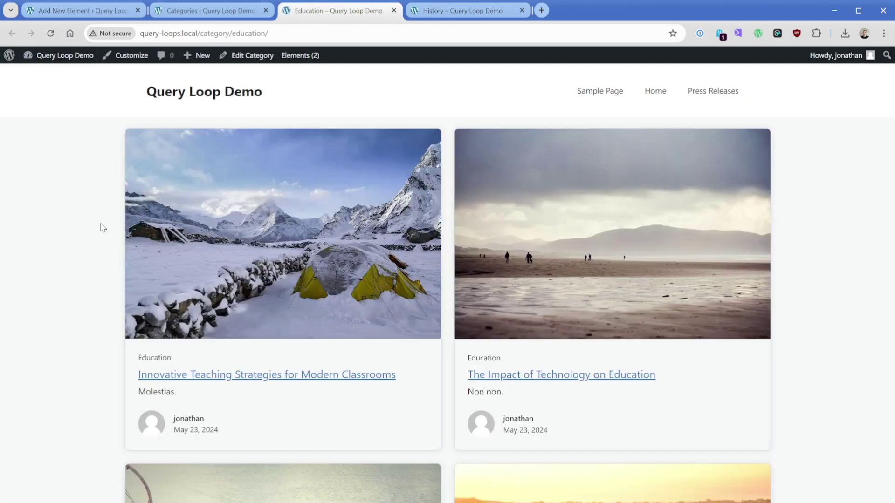
pyautogui.click(433, 12)
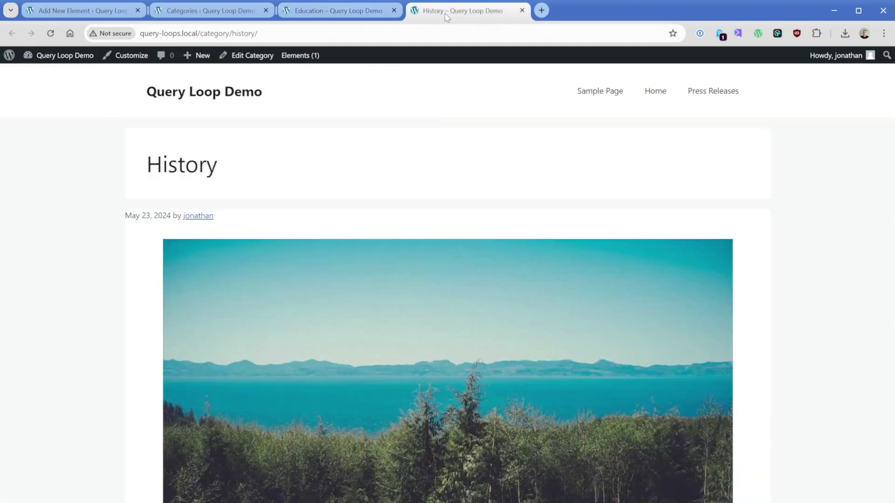
pyautogui.click(50, 33)
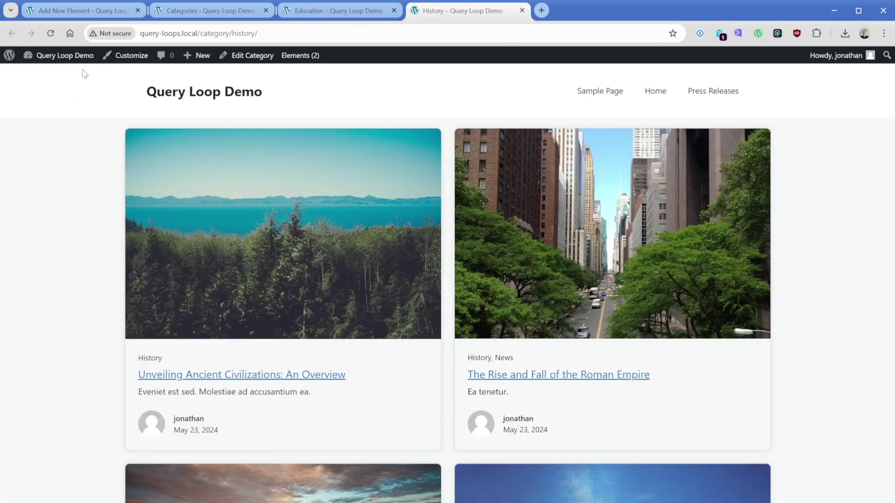
pyautogui.click(96, 12)
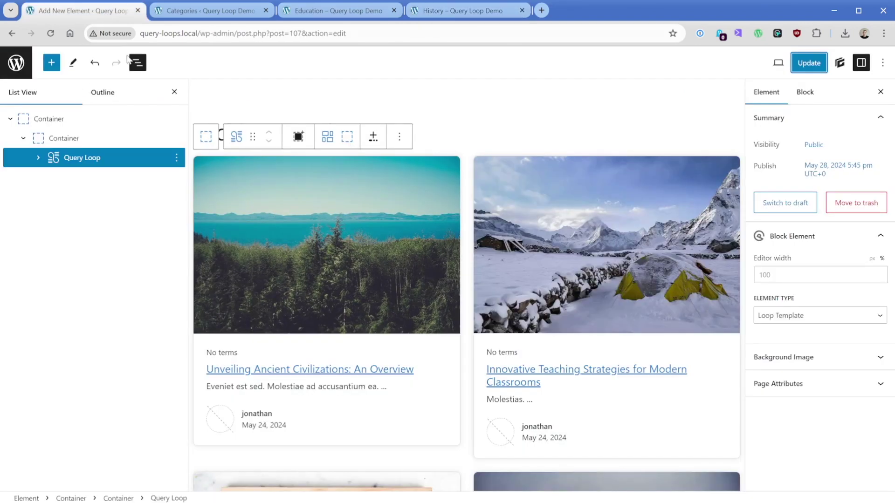
# - Add an H1 Headline reading 'View More Posts' before the Query Loop
pyautogui.click(177, 157)
pyautogui.click(210, 222)
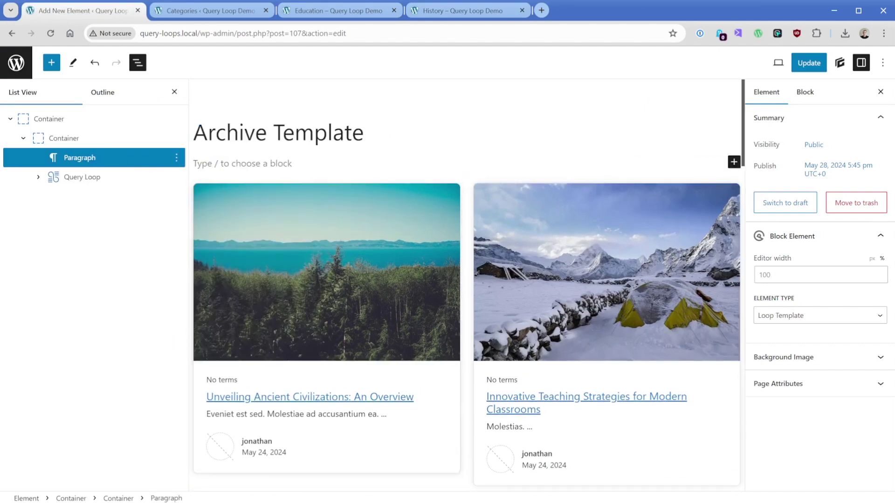
pyautogui.write('/head')
pyautogui.press('Down')
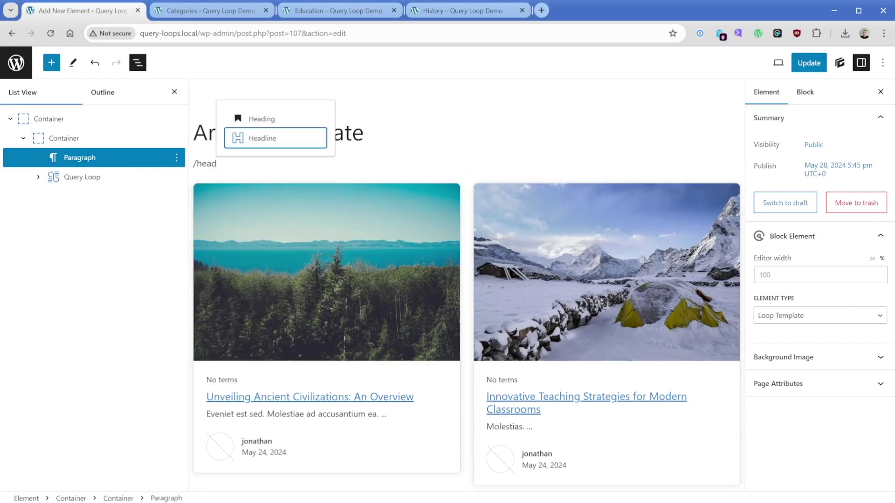
pyautogui.press('Return')
pyautogui.click(328, 137)
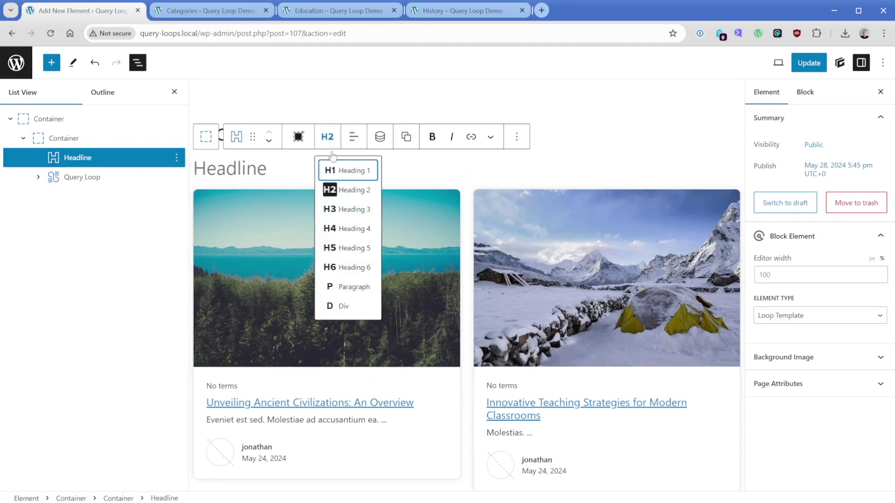
pyautogui.click(347, 169)
pyautogui.write('View More Posts')
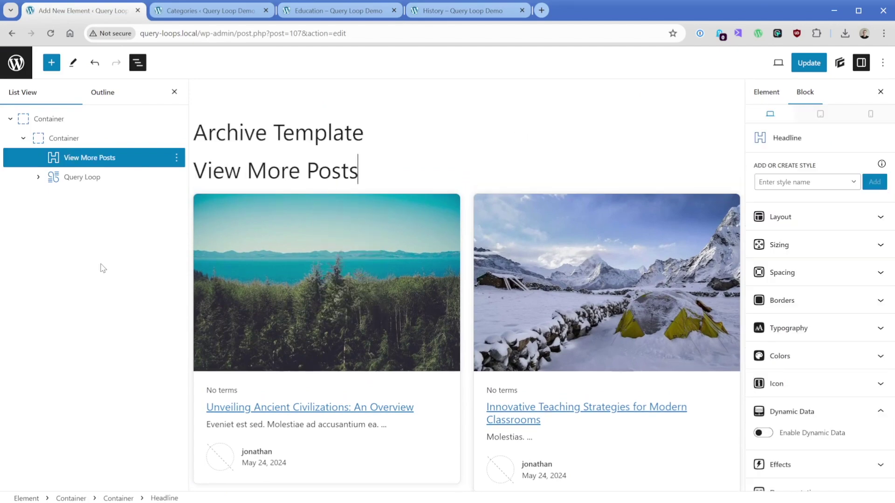
# - Update the element and reload the Education archive to see the headline
pyautogui.click(809, 62)
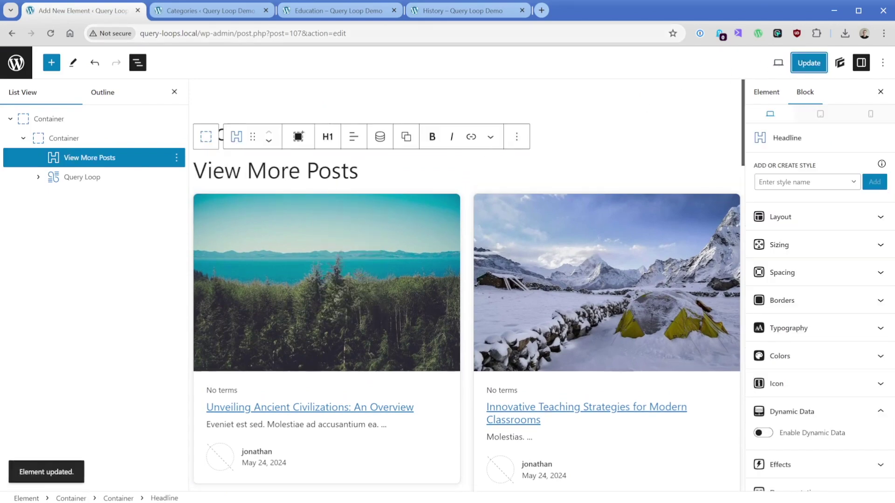
pyautogui.click(348, 11)
pyautogui.press('F5')
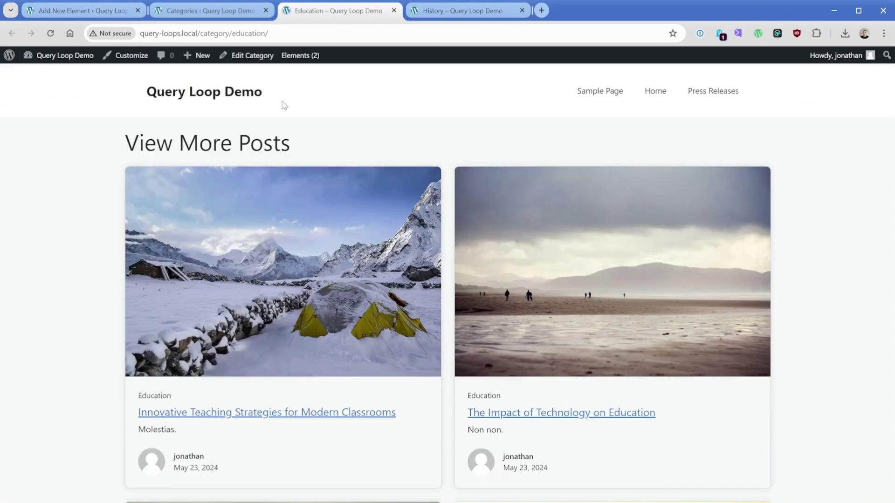
# - Reload the History archive and scroll through its two-column post cards to the footer
pyautogui.click(462, 10)
pyautogui.press('F5')
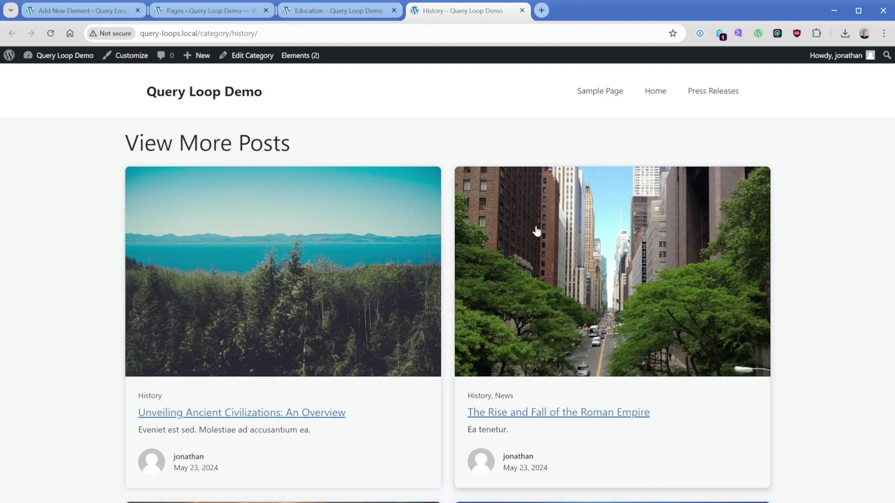
pyautogui.scroll(-7, 499, 236)
pyautogui.scroll(-7, 466, 306)
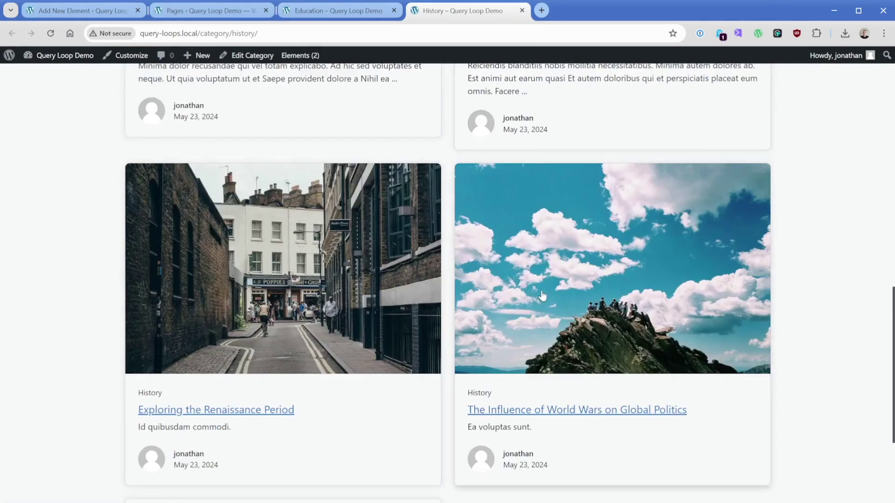
pyautogui.scroll(-4, 457, 363)
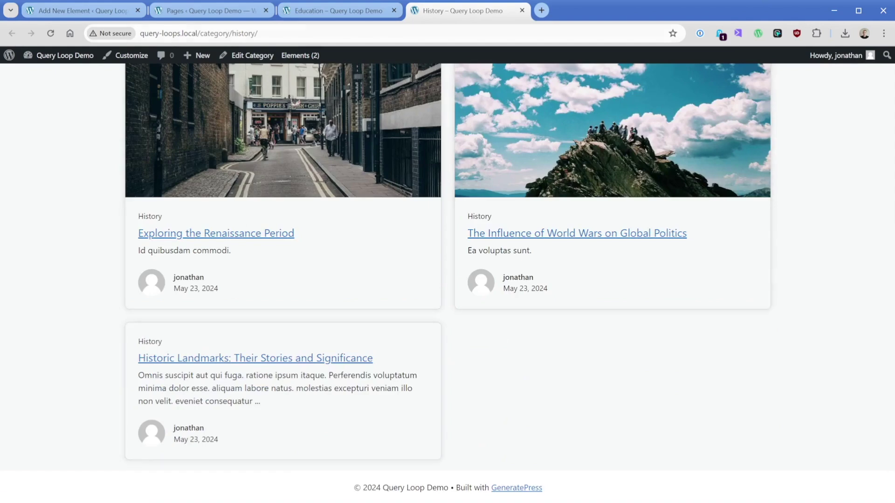
# - In Reading Settings, change 'Blog pages show at most' from 10 to 6 and save
pyautogui.click(189, 11)
pyautogui.moveTo(40, 104)
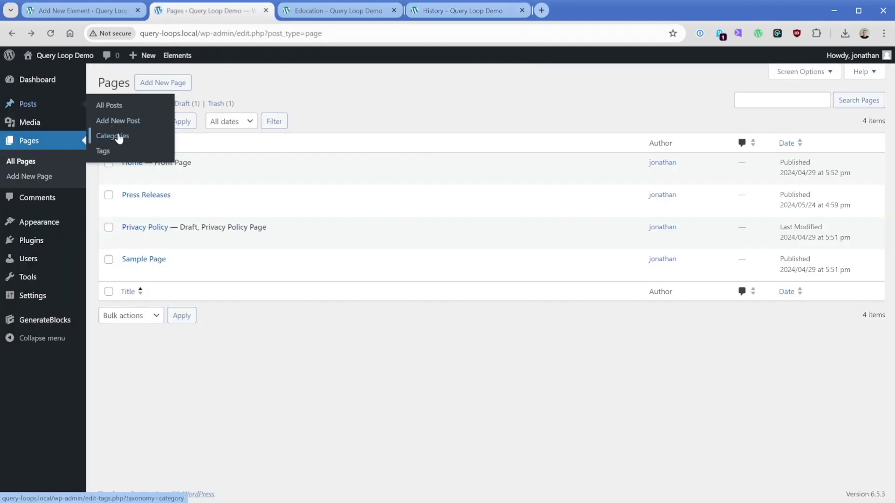
pyautogui.click(112, 136)
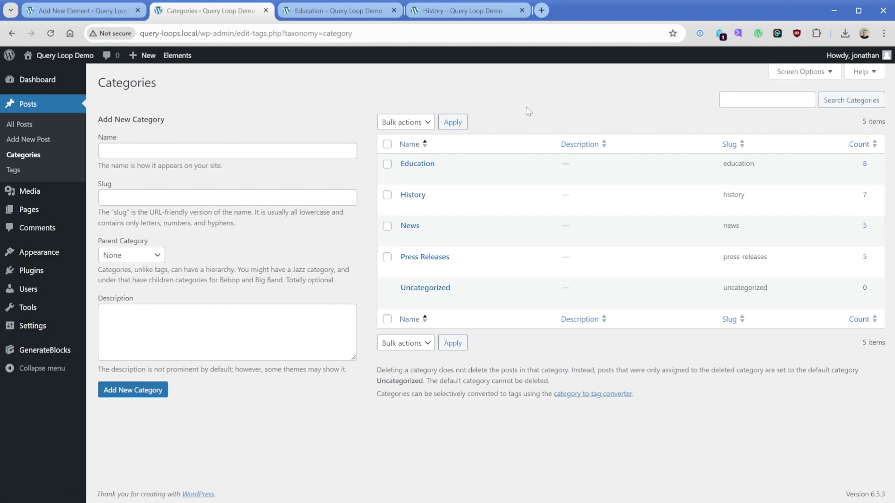
pyautogui.moveTo(54, 328)
pyautogui.click(110, 363)
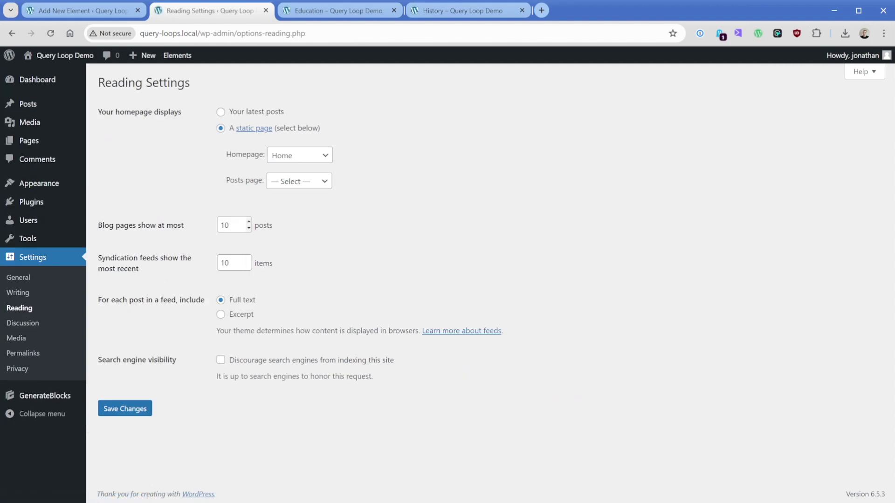
pyautogui.moveTo(236, 225); pyautogui.dragTo(193, 227)
pyautogui.write('6')
pyautogui.click(199, 181)
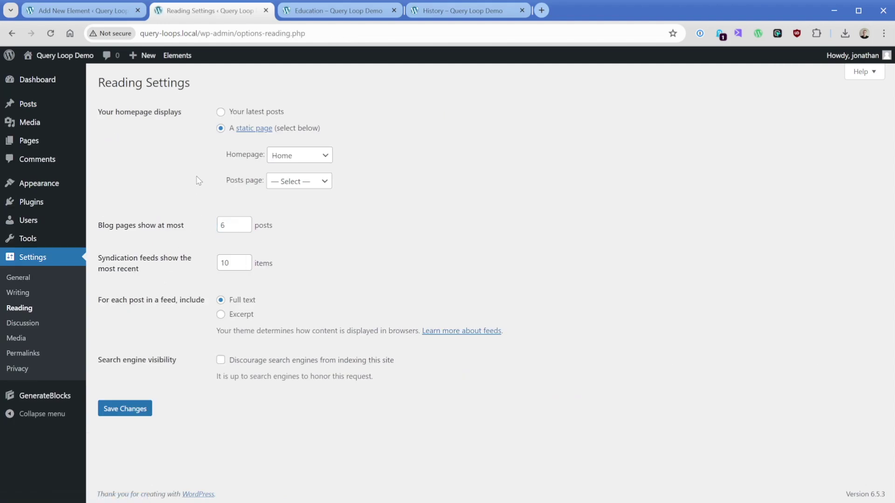
pyautogui.click(131, 409)
# - Reload the Education archive and scroll to its last row, confirming six posts in three rows
pyautogui.click(307, 13)
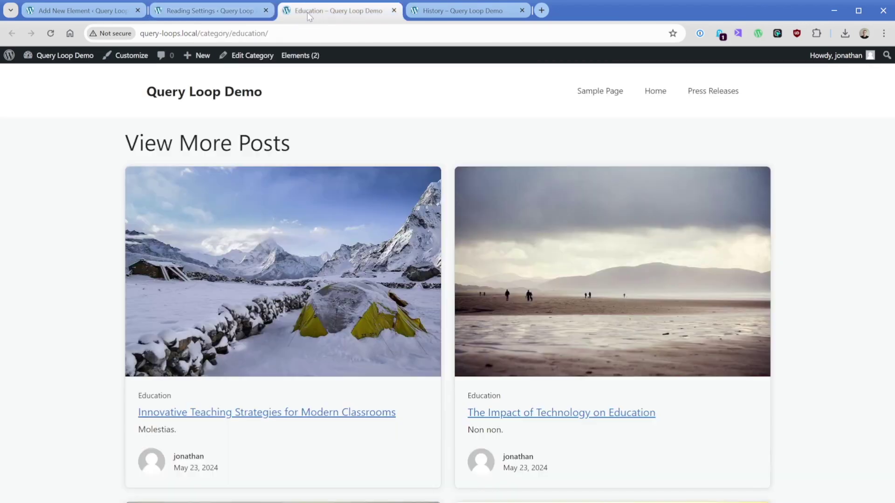
pyautogui.click(50, 33)
pyautogui.scroll(-5, 386, 251)
pyautogui.scroll(-10, 386, 252)
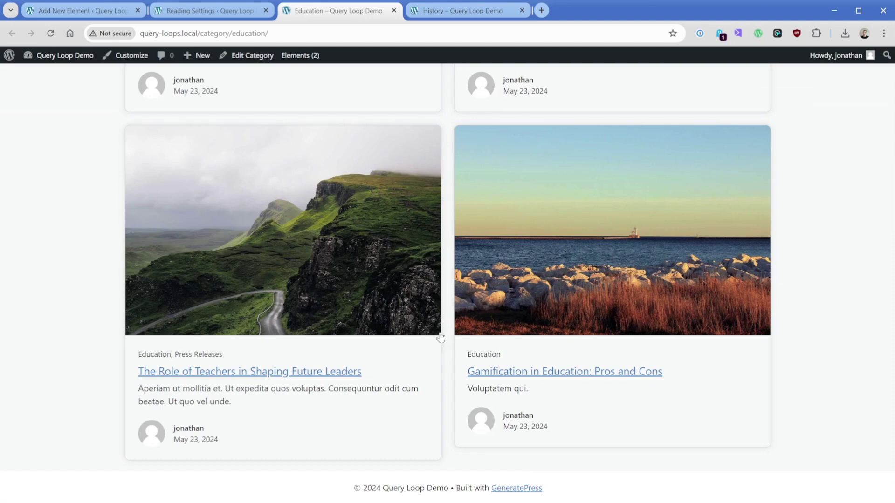
# - Add pagination to the Query Loop block in the element editor
pyautogui.click(100, 14)
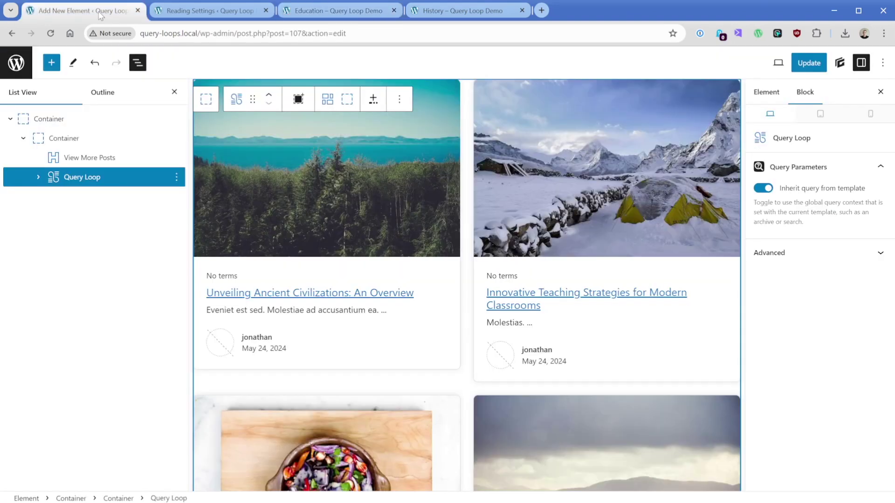
pyautogui.click(75, 177)
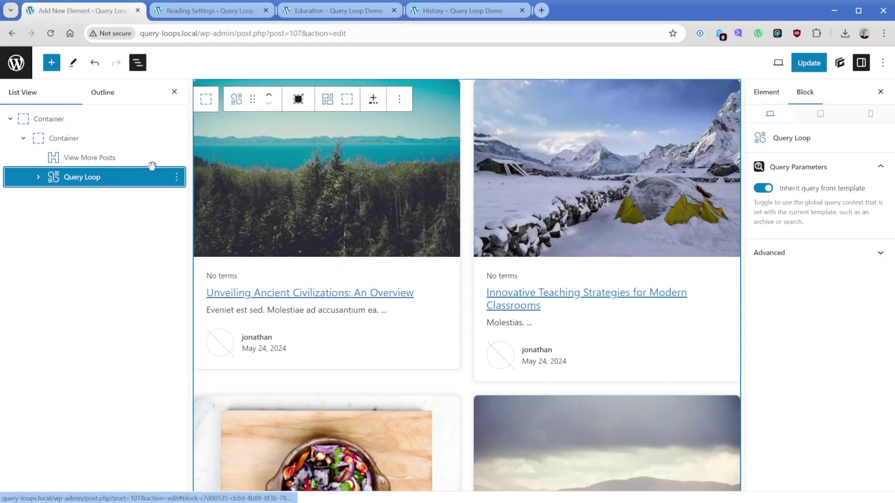
pyautogui.click(372, 99)
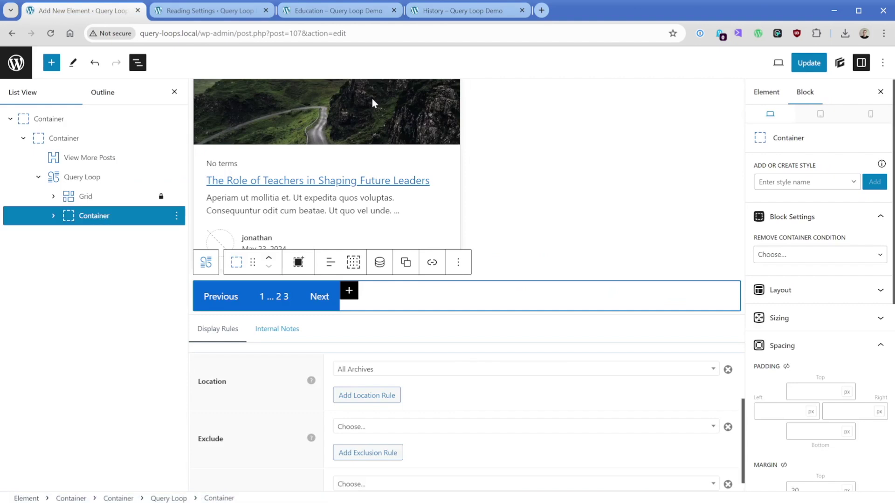
# - Inspect the Previous, Page numbers and Next blocks in List View, then update the element
pyautogui.click(53, 215)
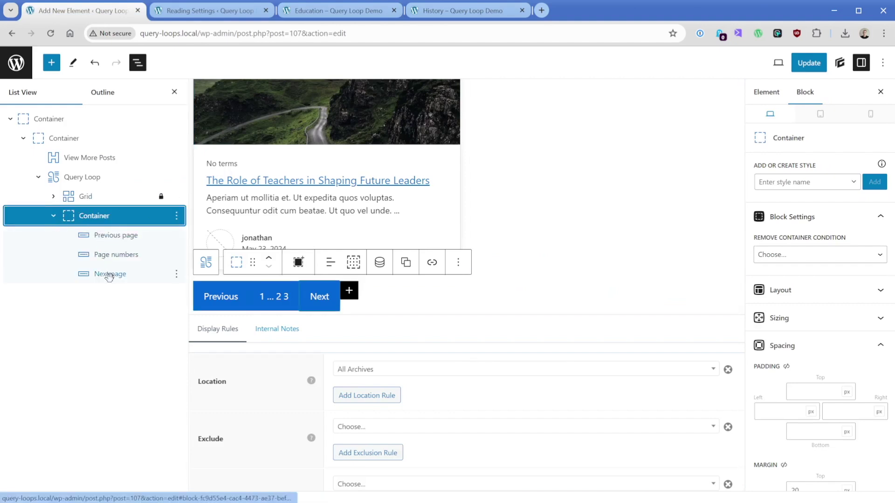
pyautogui.click(111, 237)
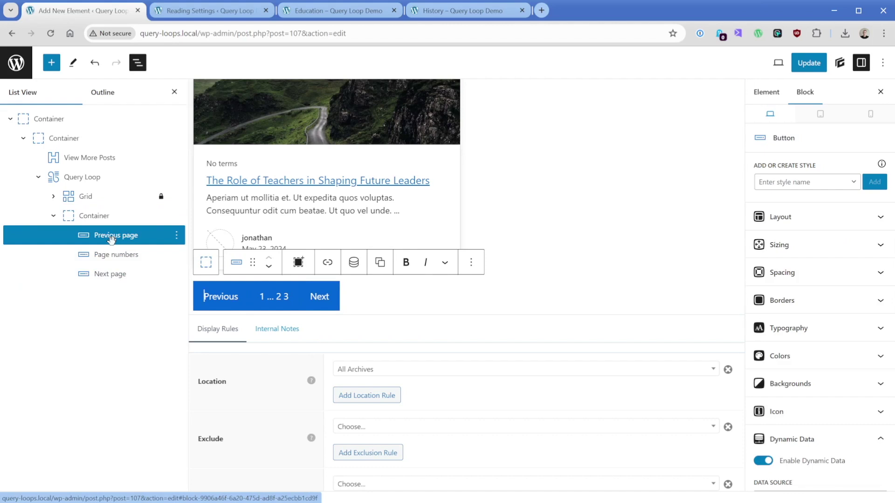
pyautogui.click(113, 255)
pyautogui.click(111, 277)
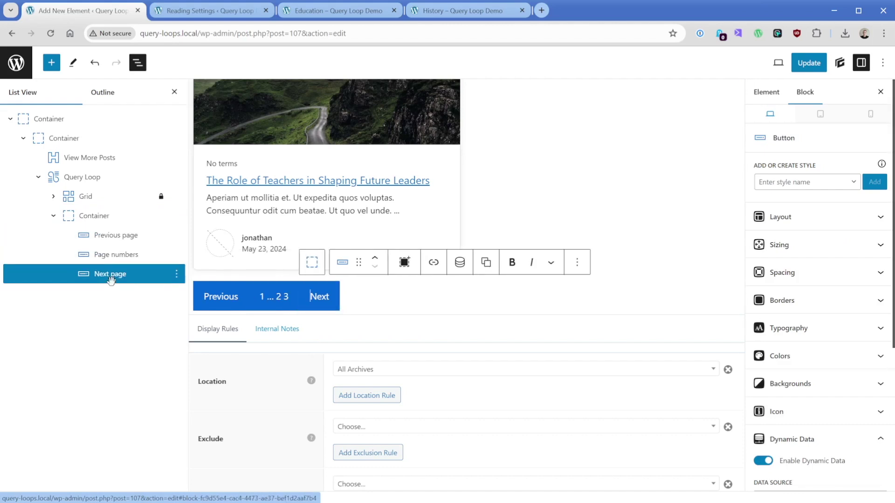
pyautogui.click(108, 254)
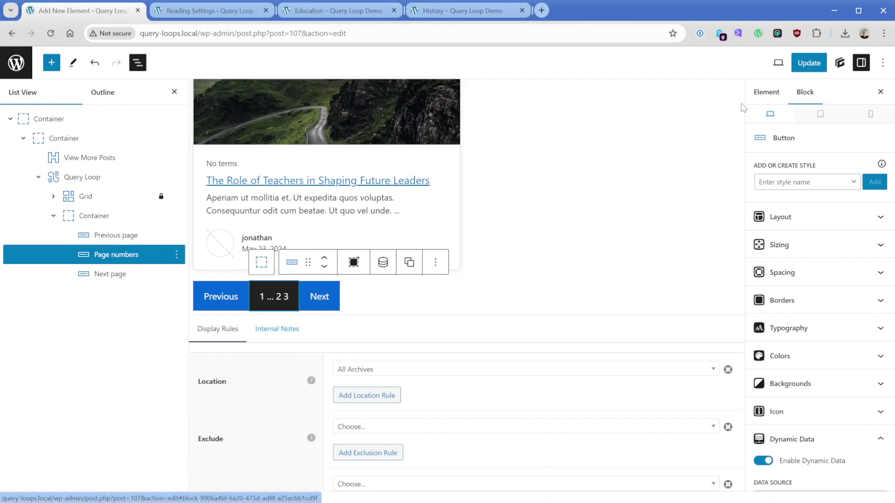
pyautogui.click(814, 63)
# - Reload the Education archive and go to its page 2
pyautogui.click(331, 14)
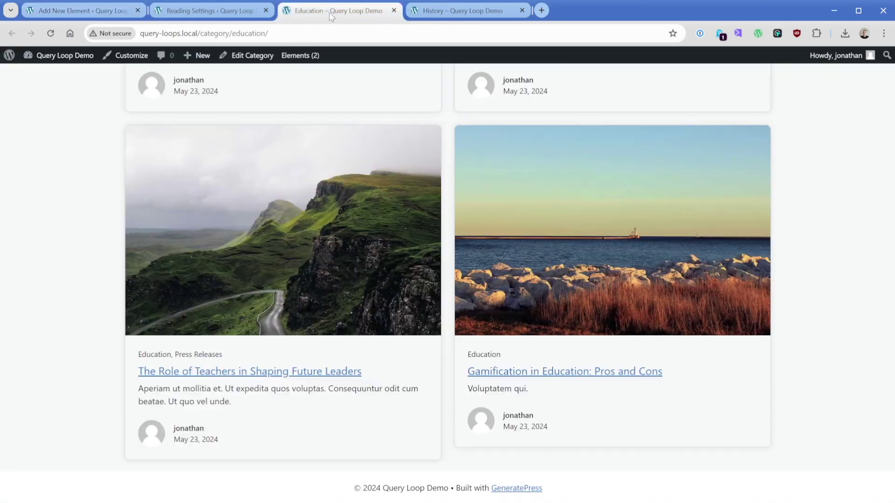
pyautogui.click(50, 33)
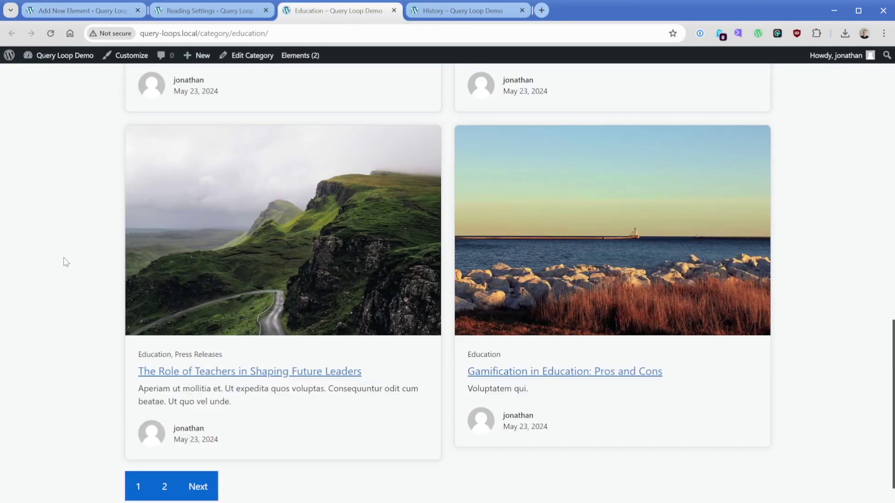
pyautogui.scroll(-1, 66, 263)
pyautogui.click(165, 445)
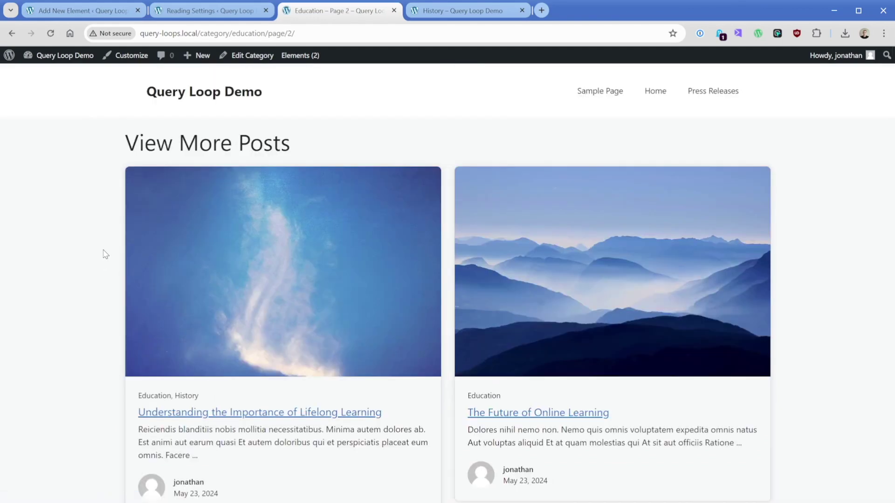
pyautogui.scroll(-2, 105, 254)
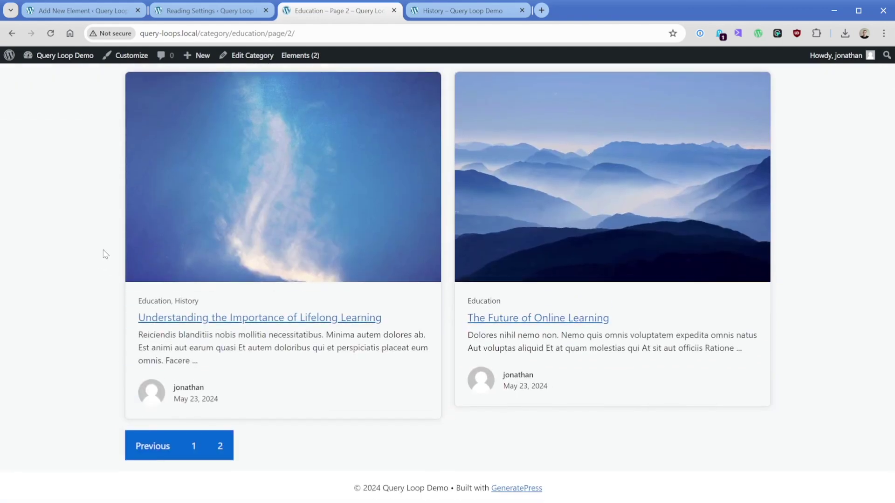
# - Reload the History archive and go to its page 2
pyautogui.hotkey('ctrl', 'Tab')
pyautogui.click(50, 33)
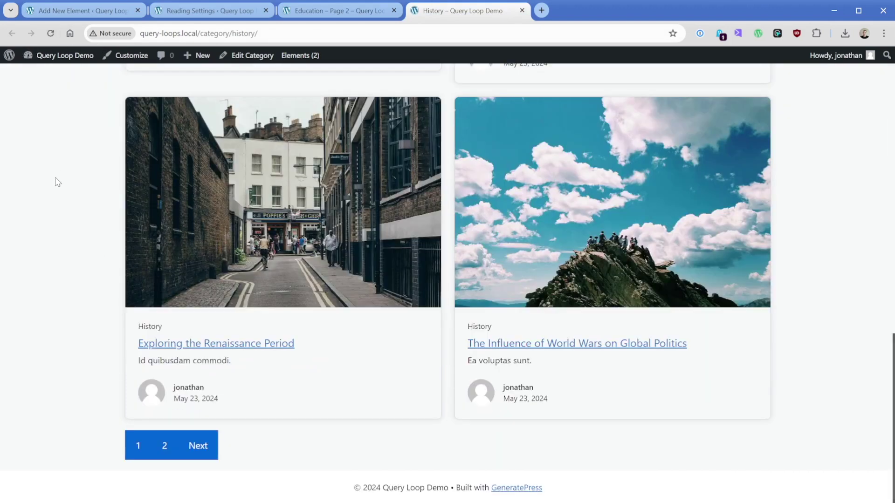
pyautogui.click(165, 445)
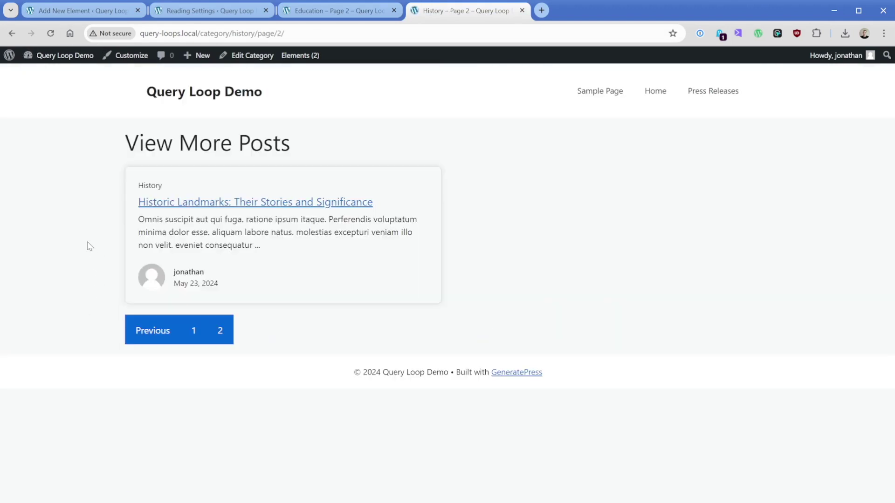
pyautogui.click(98, 14)
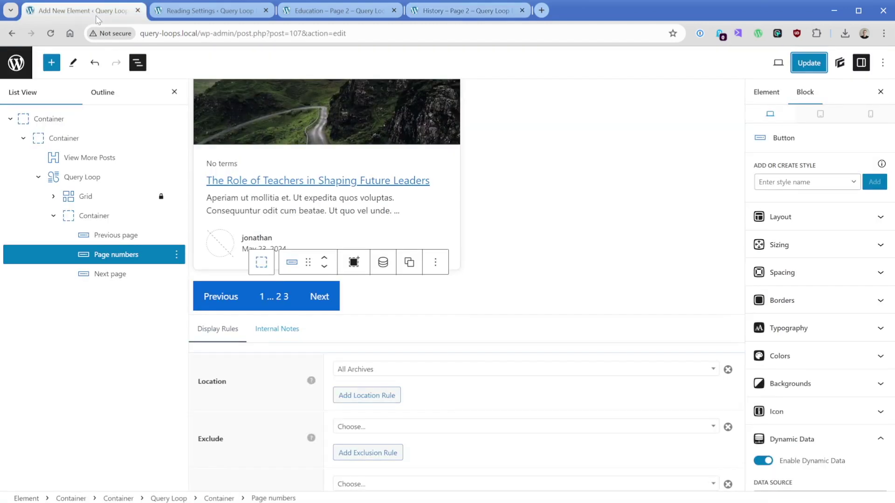
pyautogui.click(92, 177)
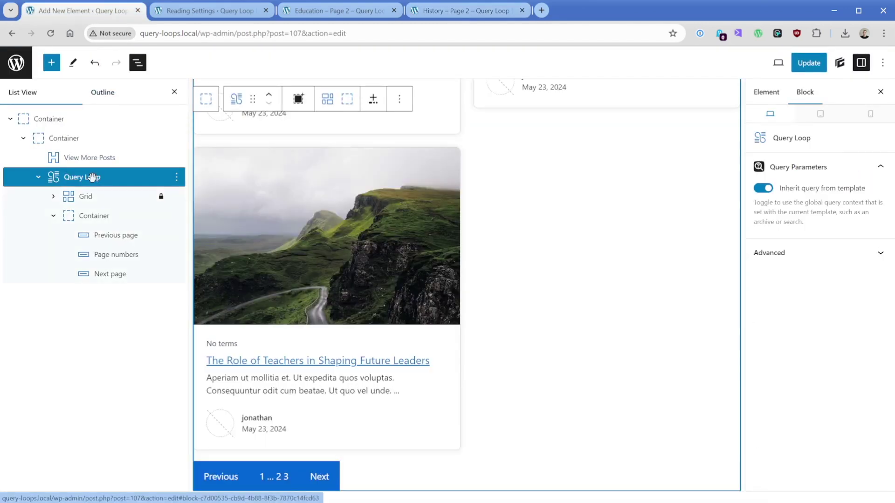
pyautogui.click(211, 13)
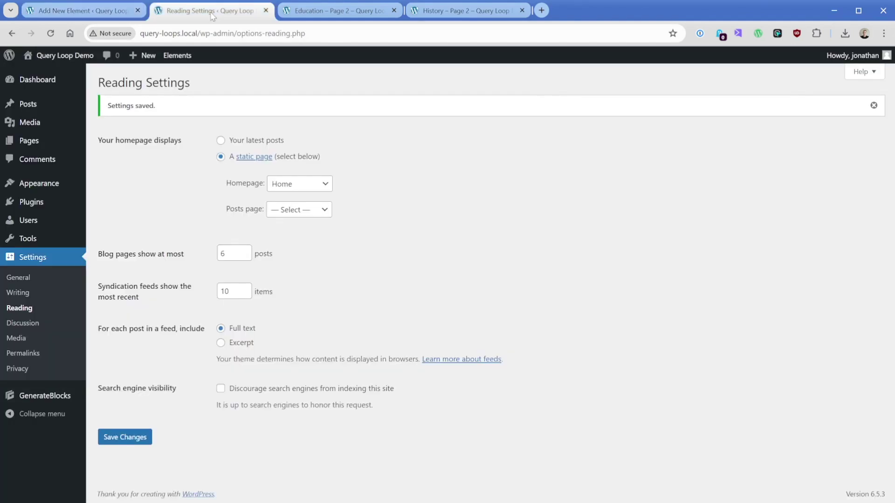
pyautogui.hotkey('ctrl', 'shift', 'Tab')
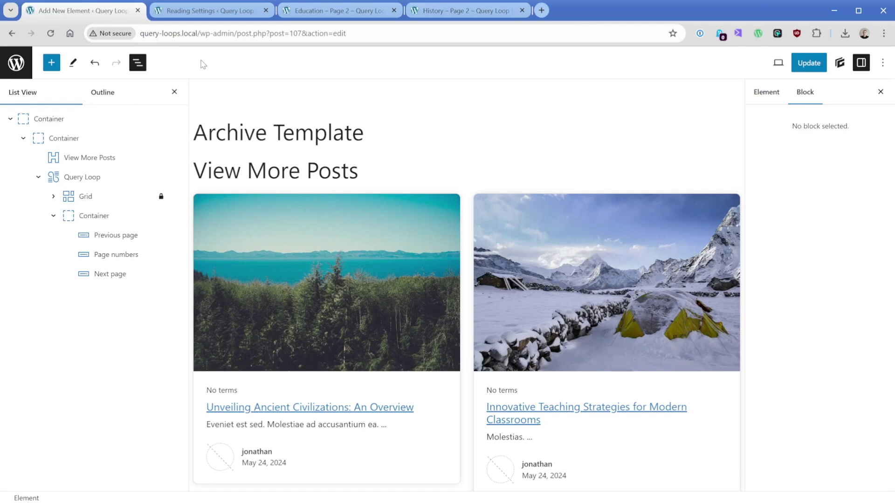